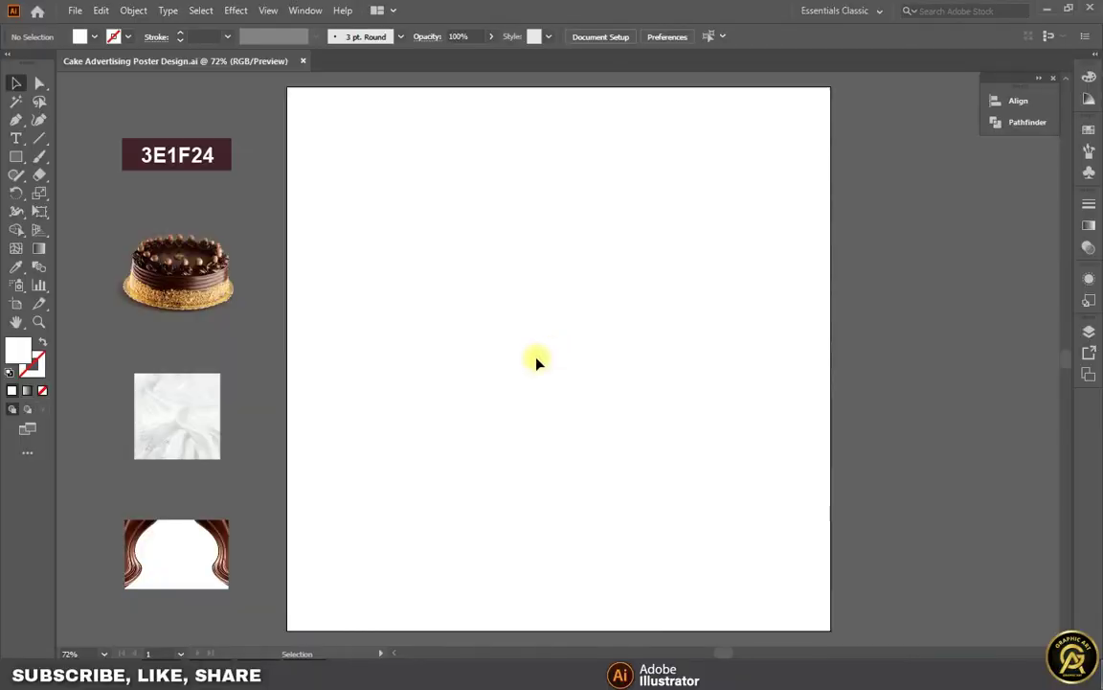
- Move the white satin fabric image onto the artboard and centre it horizontally
left_click(173, 426)
left_click_drag(180, 422, 542, 364)
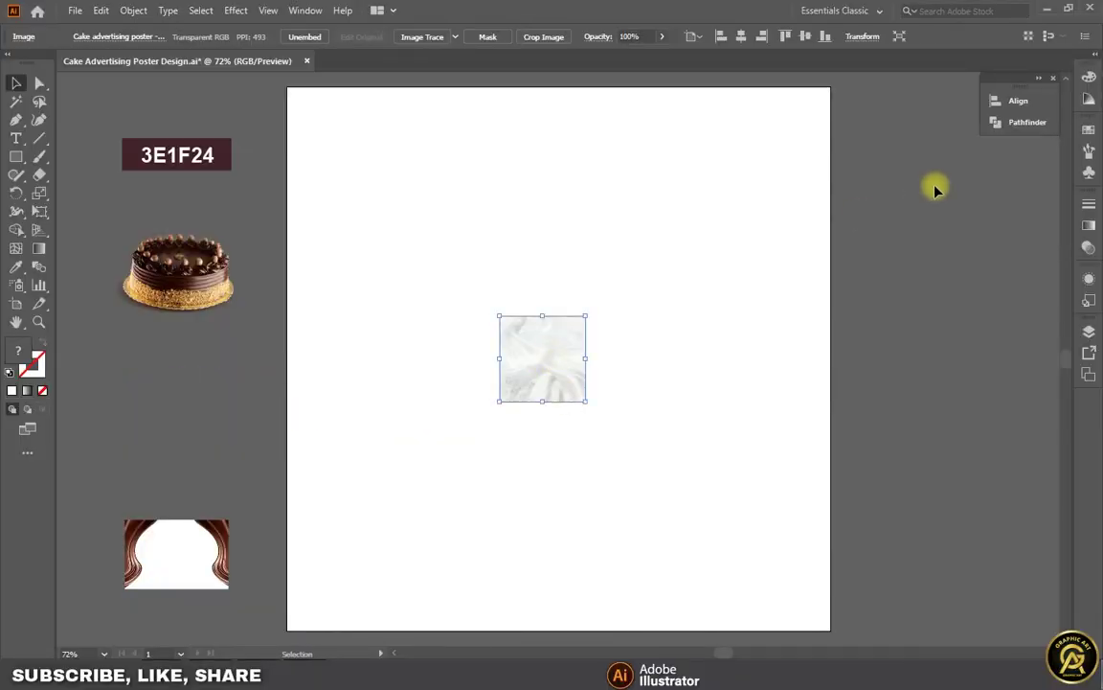
left_click(1016, 101)
left_click(844, 135)
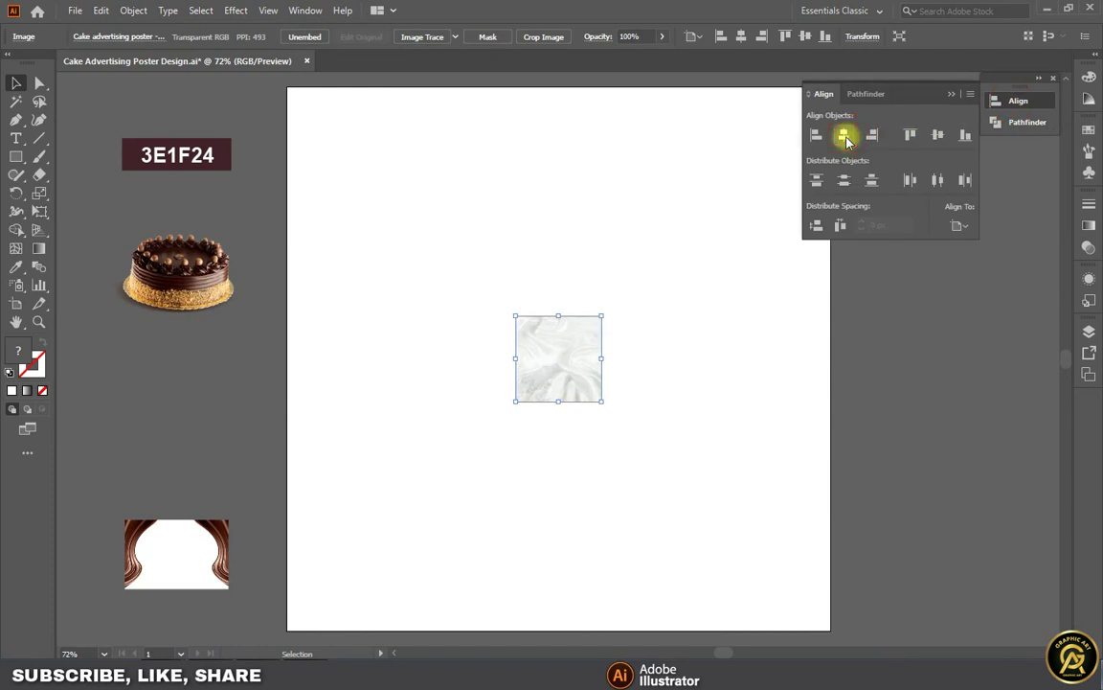
left_click(953, 95)
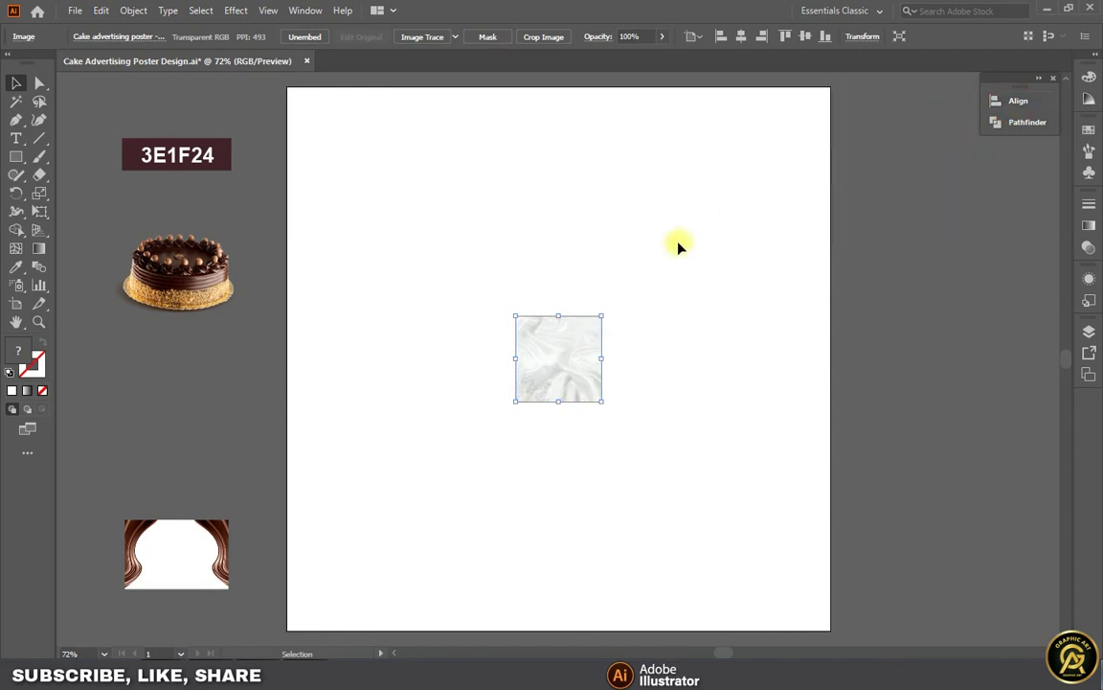
- Scale the satin image up from its corner until it covers the whole artboard
left_click_drag(600, 315, 835, 97)
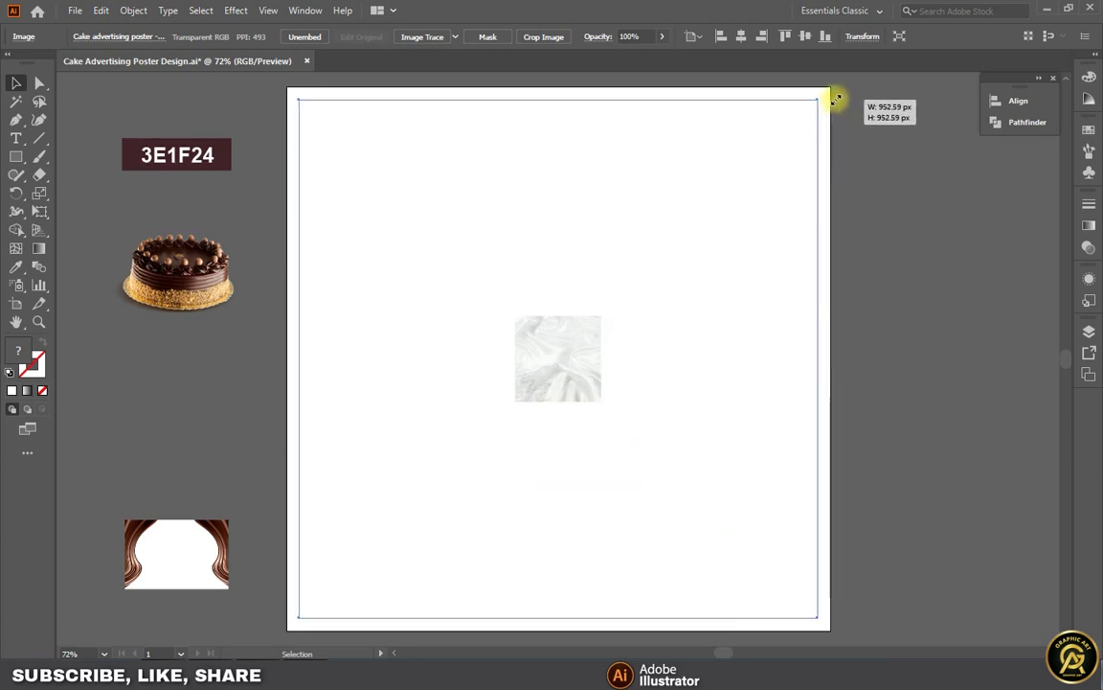
left_click_drag(835, 98, 831, 88)
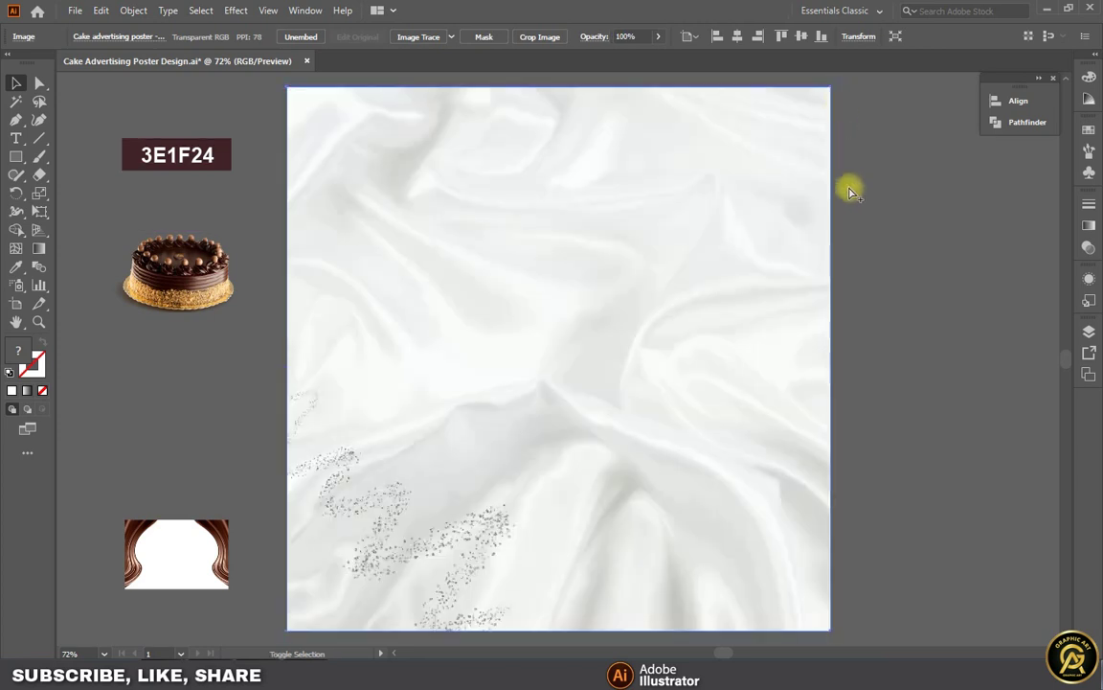
left_click(849, 397)
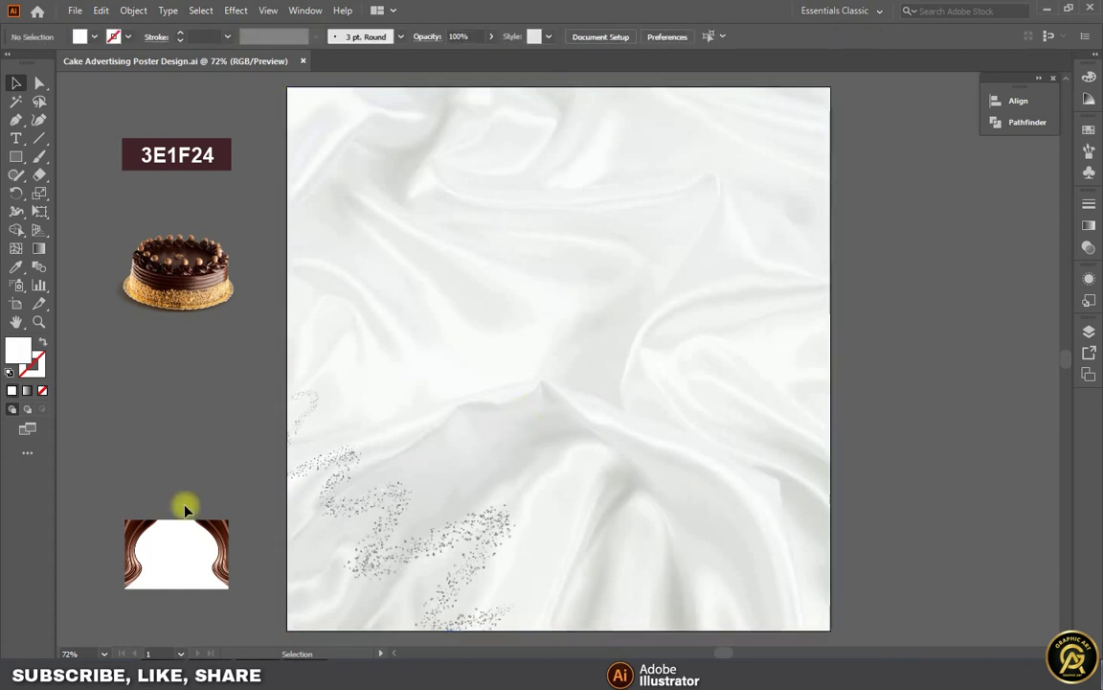
left_click(156, 553)
- Bring the chocolate curtain image to the front, move it onto the artboard and centre it horizontally
right_click(173, 553)
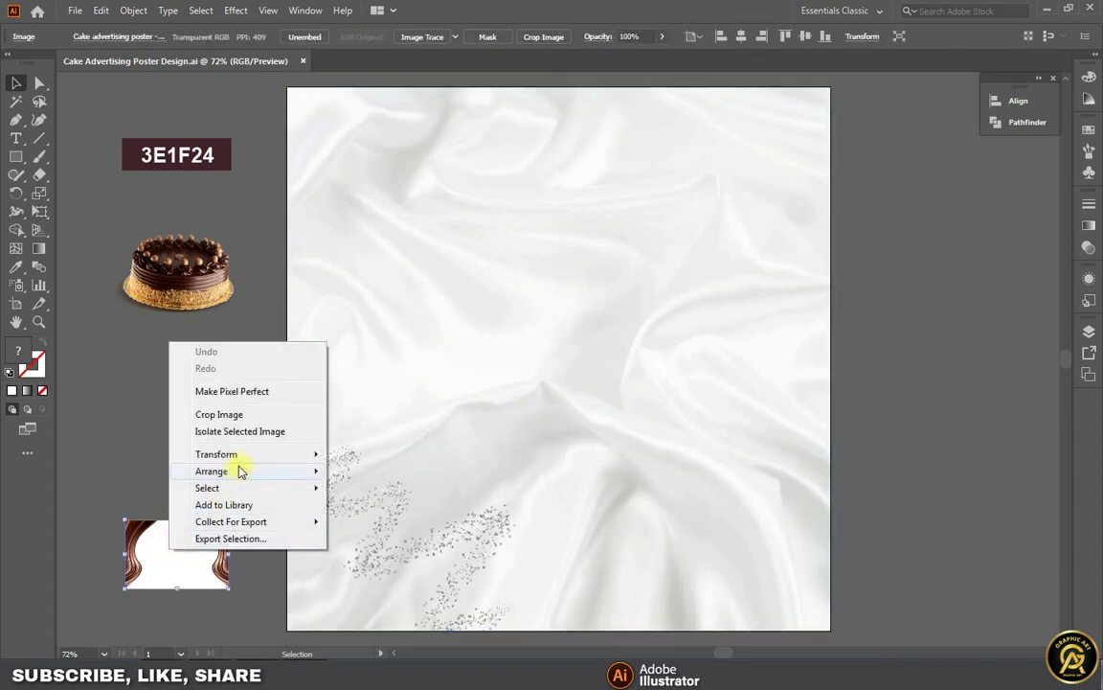
left_click(335, 475)
left_click_drag(172, 563, 573, 384)
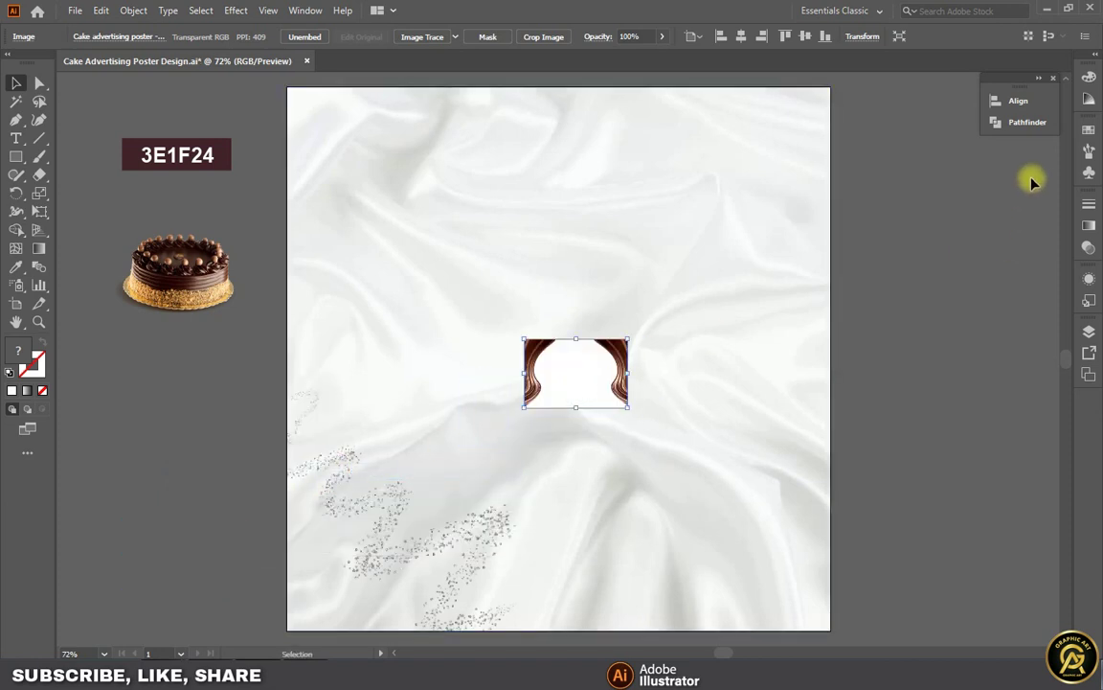
left_click(1018, 101)
left_click(843, 137)
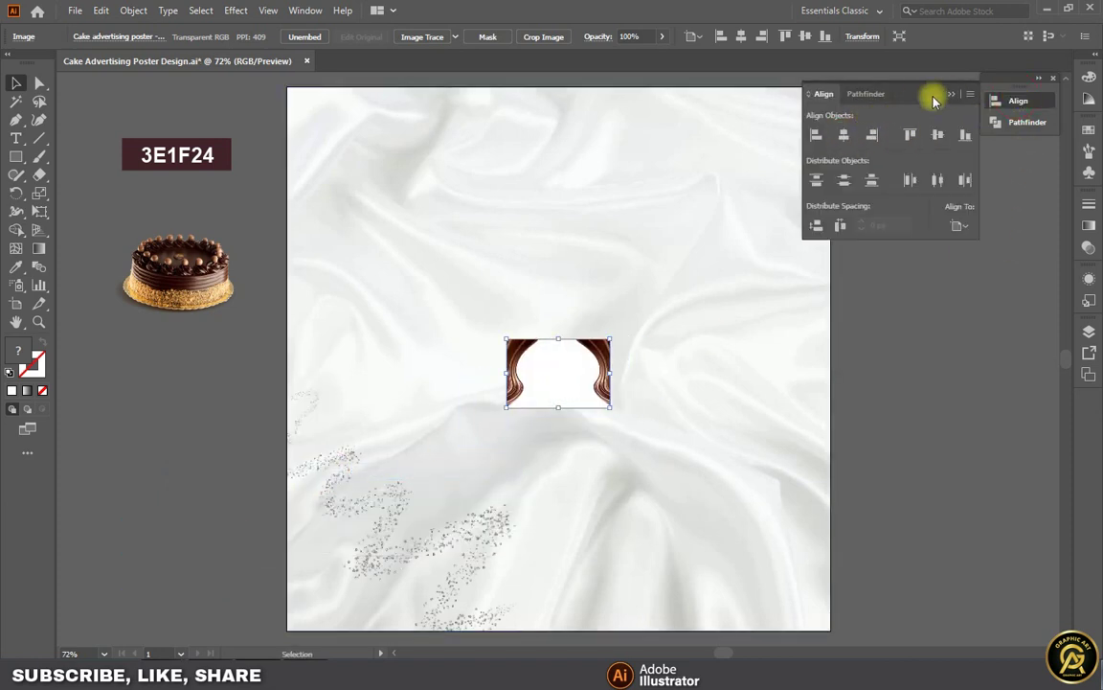
left_click(951, 93)
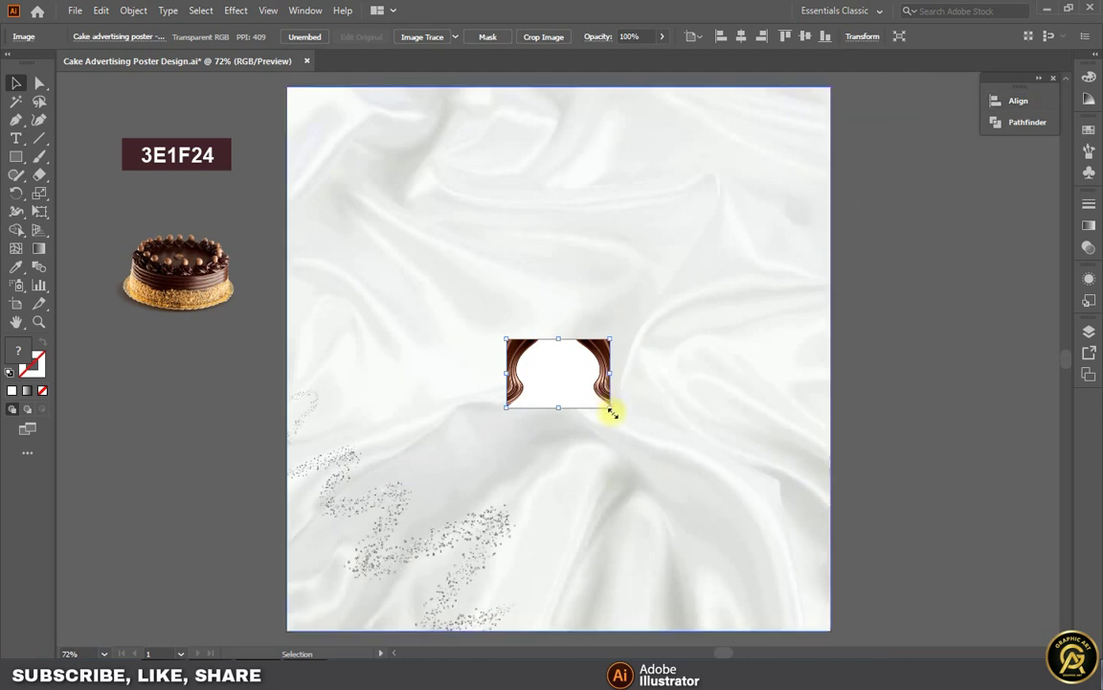
- Stretch the curtain to the full artboard width, about 1006 × 672 px
left_click_drag(611, 411, 608, 406)
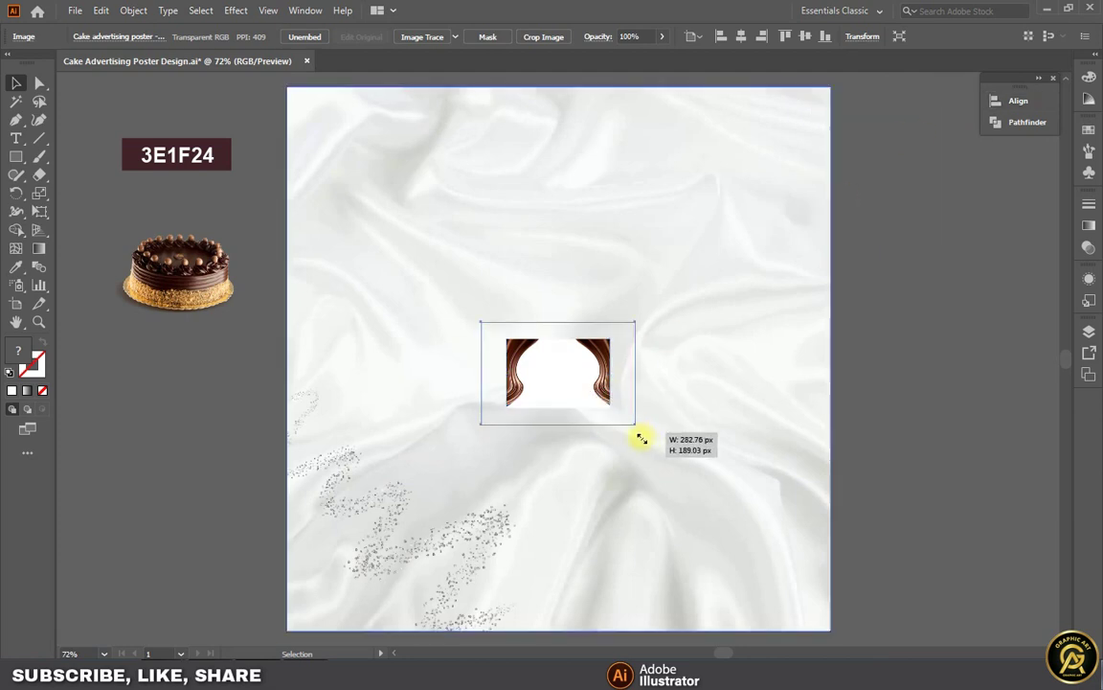
left_click_drag(608, 406, 868, 558)
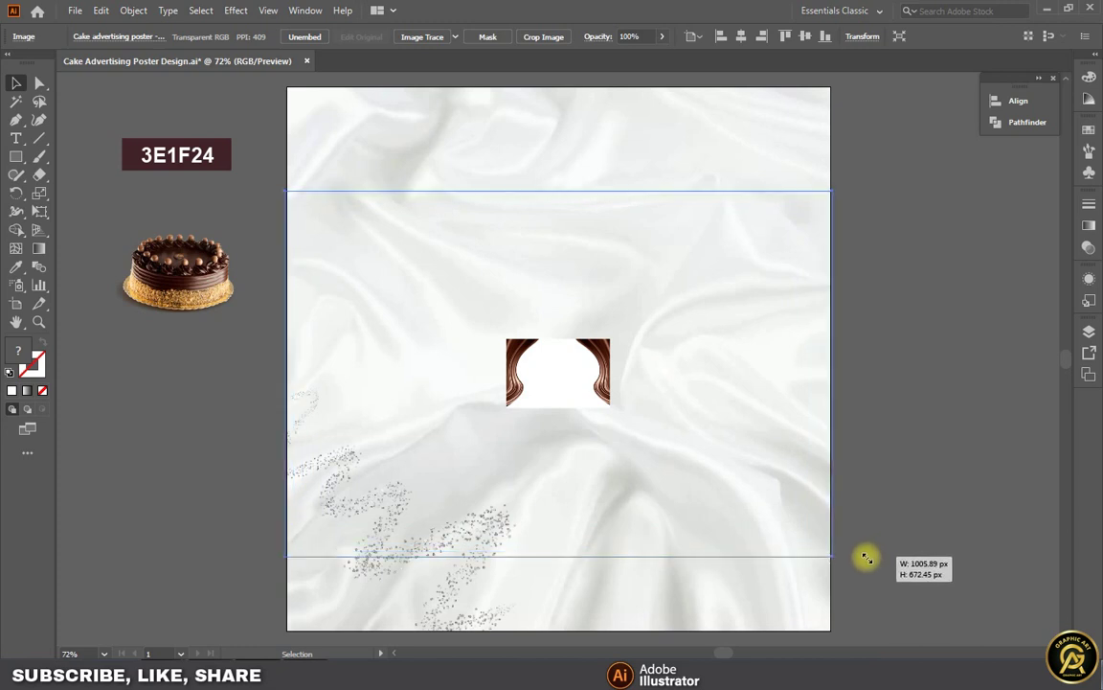
left_click_drag(861, 557, 861, 561)
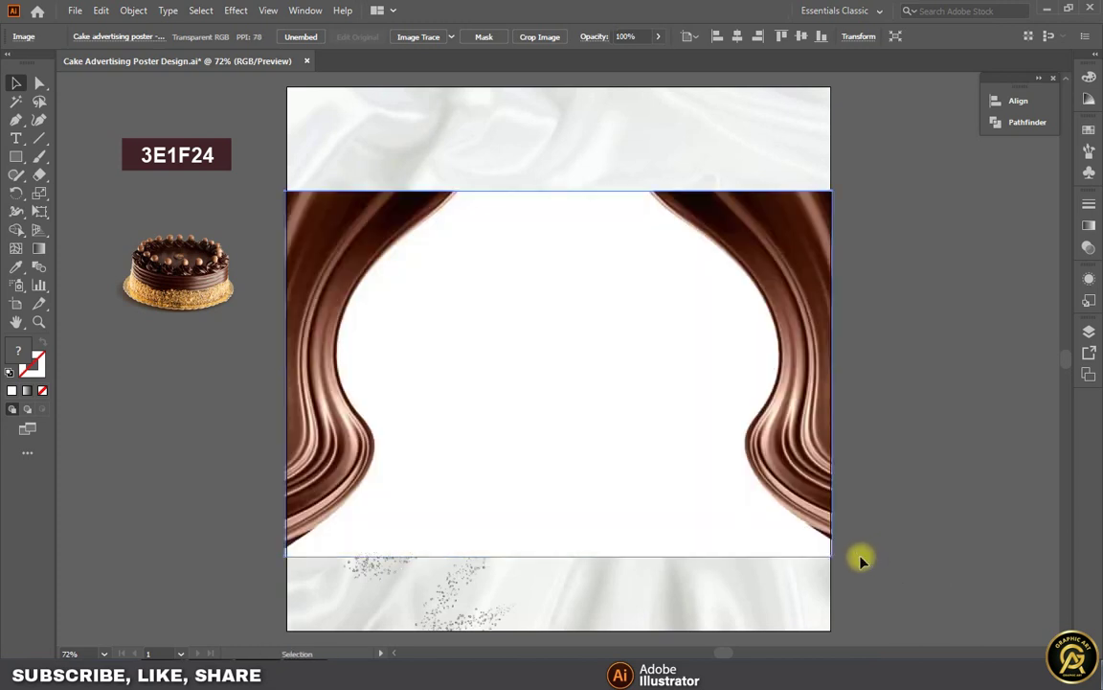
key("Right")
key("Right")
key("Right")
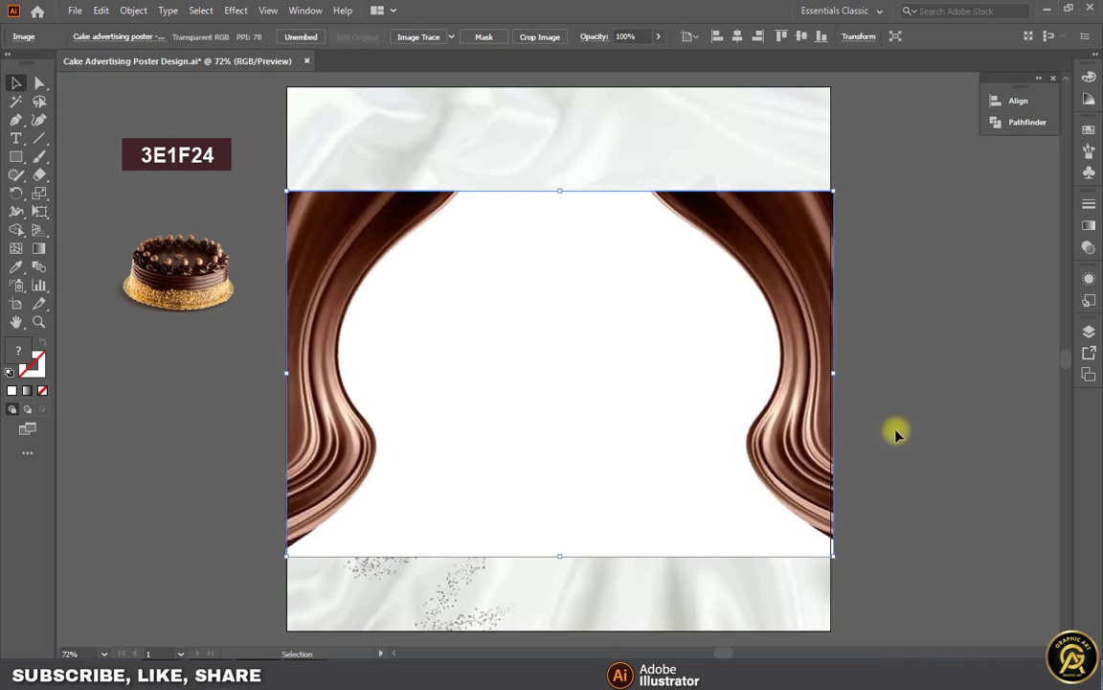
left_click_drag(834, 375, 832, 374)
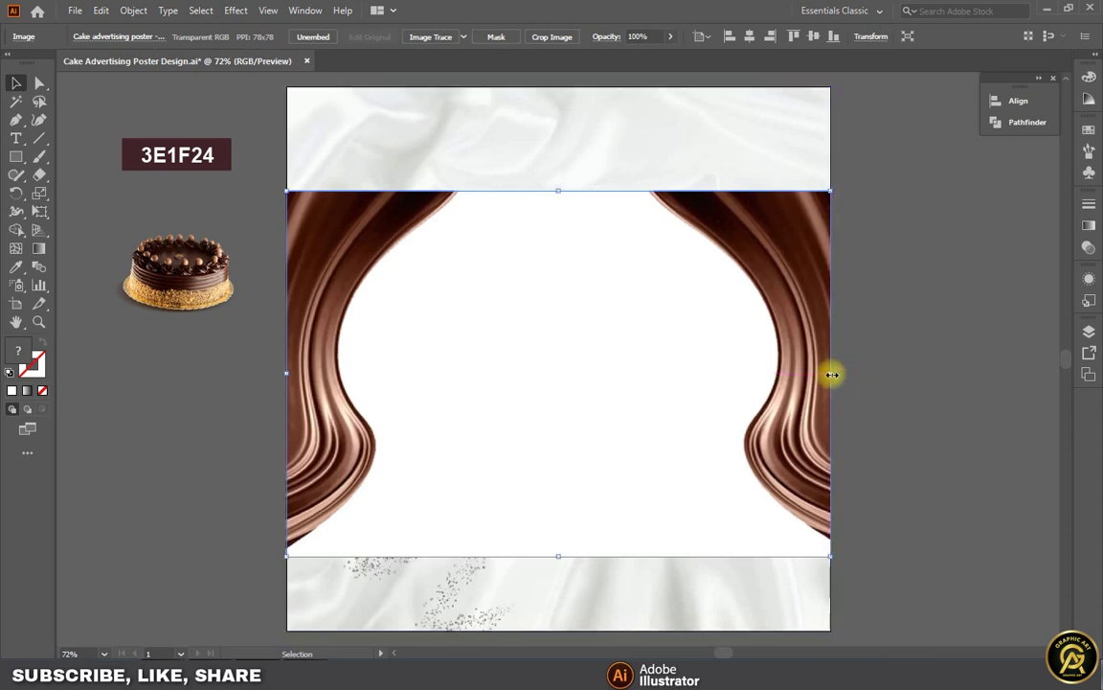
left_click(1092, 230)
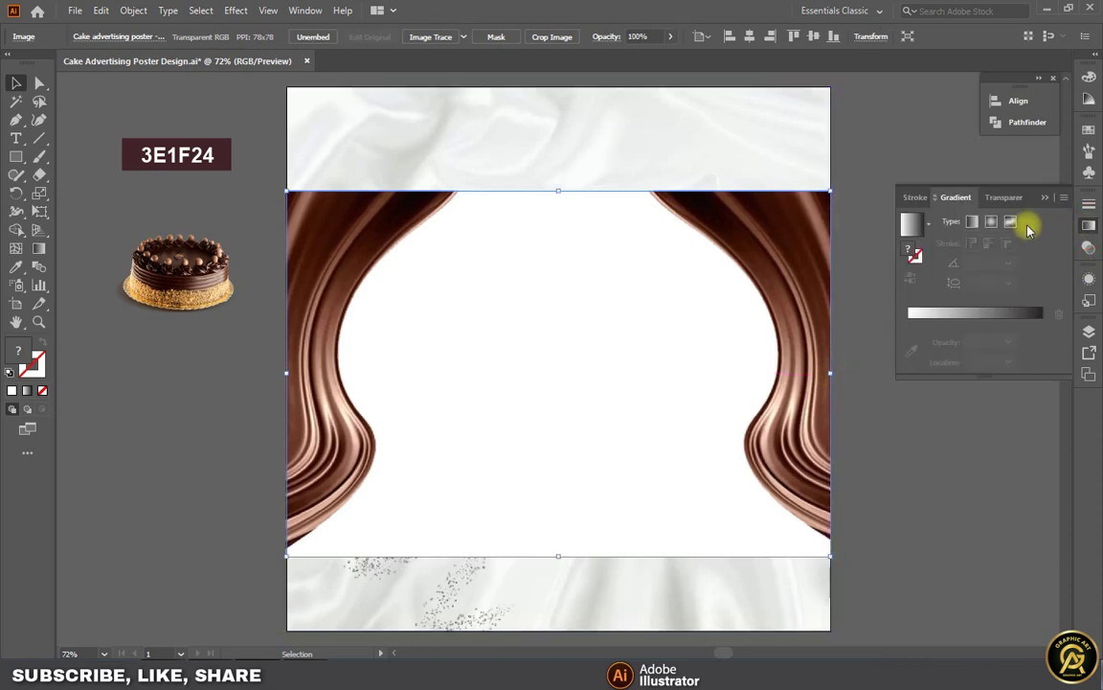
- Set the curtain image's blend mode to Multiply so its white disappears
left_click(996, 197)
left_click(948, 222)
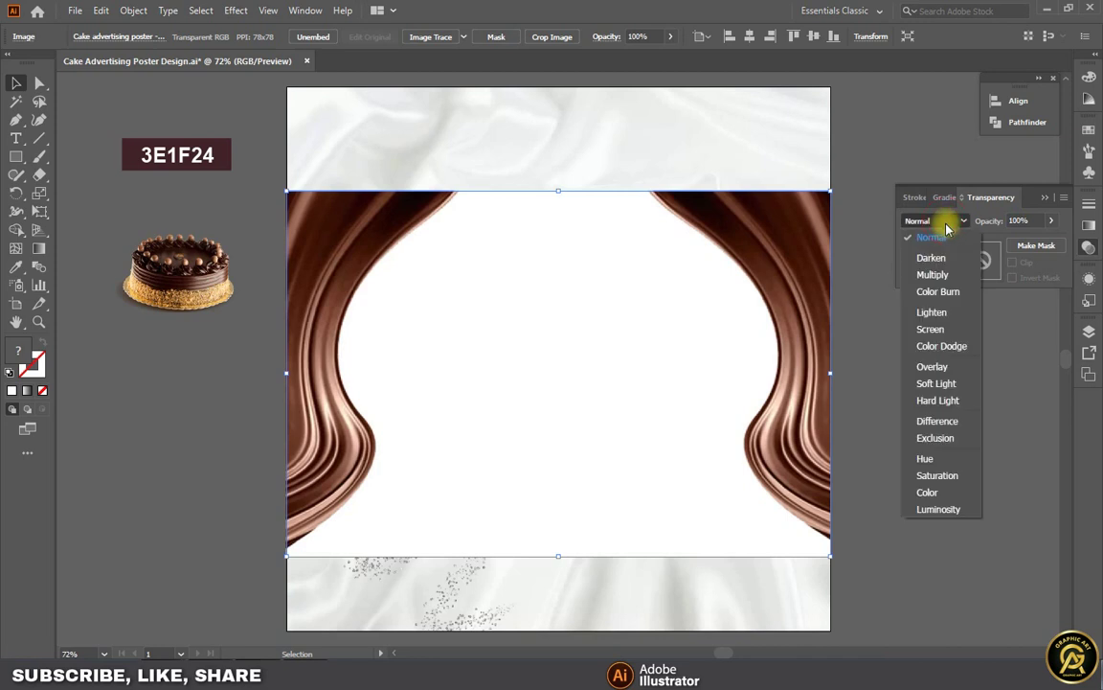
left_click(956, 273)
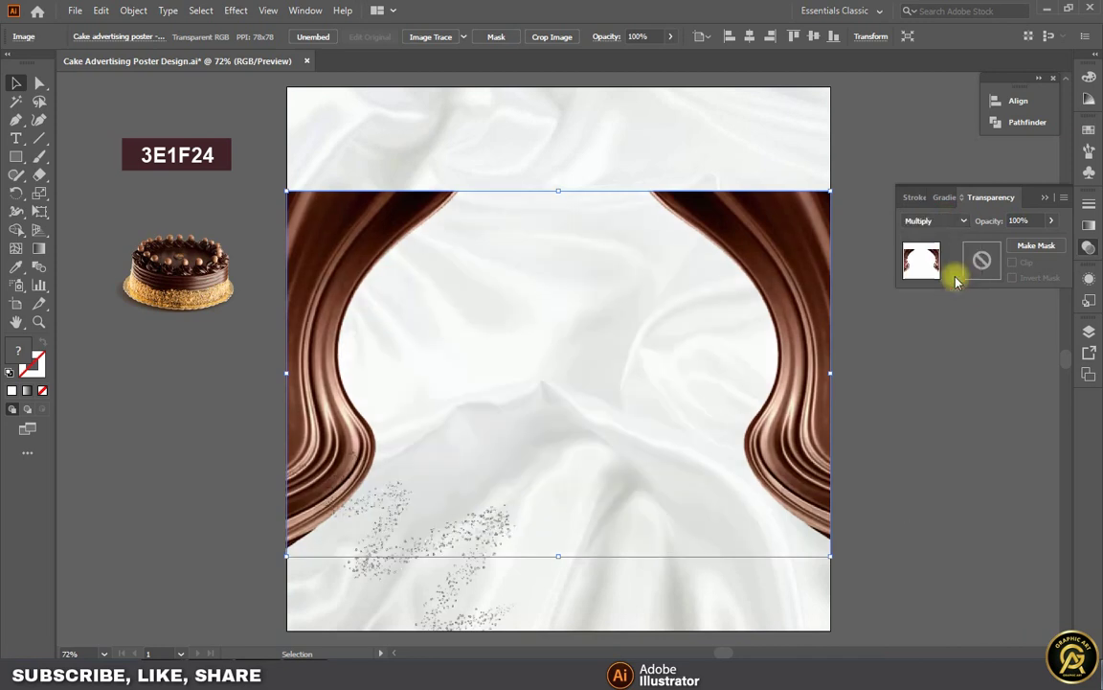
left_click(1046, 197)
- Move the curtain straight up until it sits flush with the artboard's top edge
left_click_drag(775, 319, 786, 223)
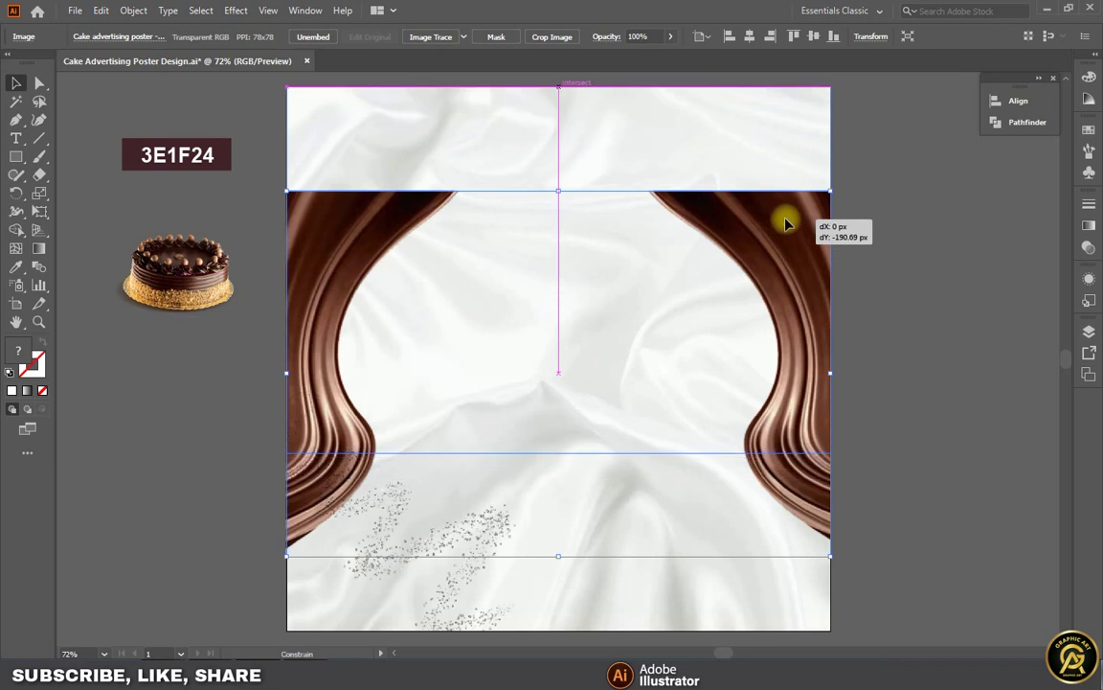
left_click(846, 270)
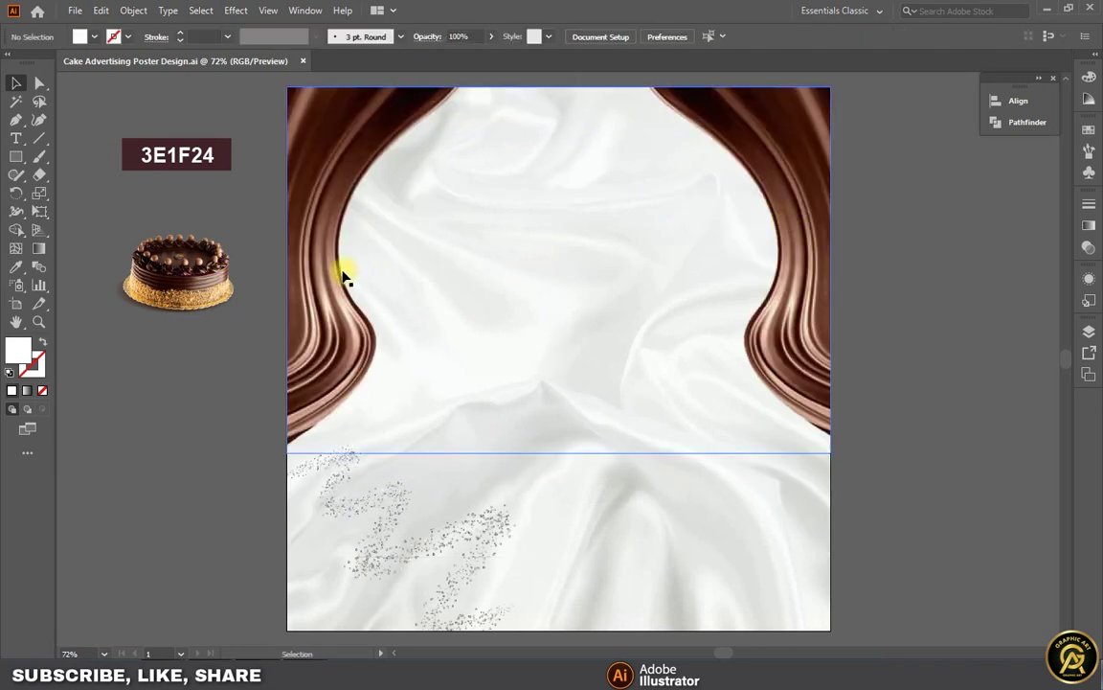
left_click(169, 249)
- Bring the cake image to the front and enlarge it in the lower centre between the drapes
right_click(184, 277)
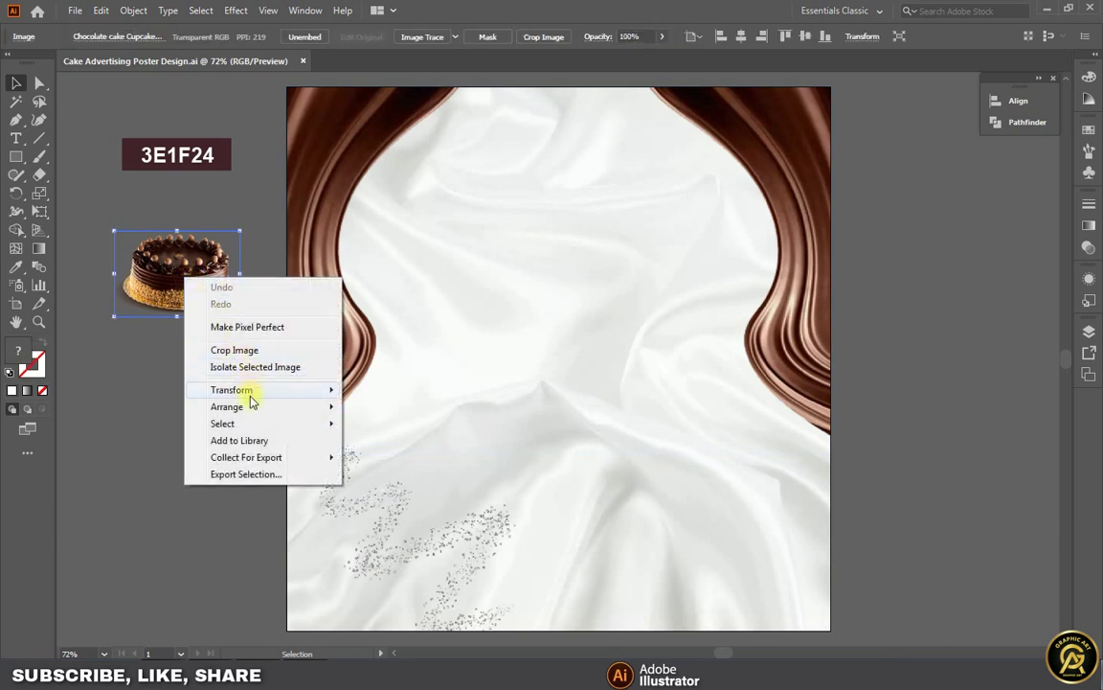
left_click(381, 406)
left_click_drag(185, 276, 567, 451)
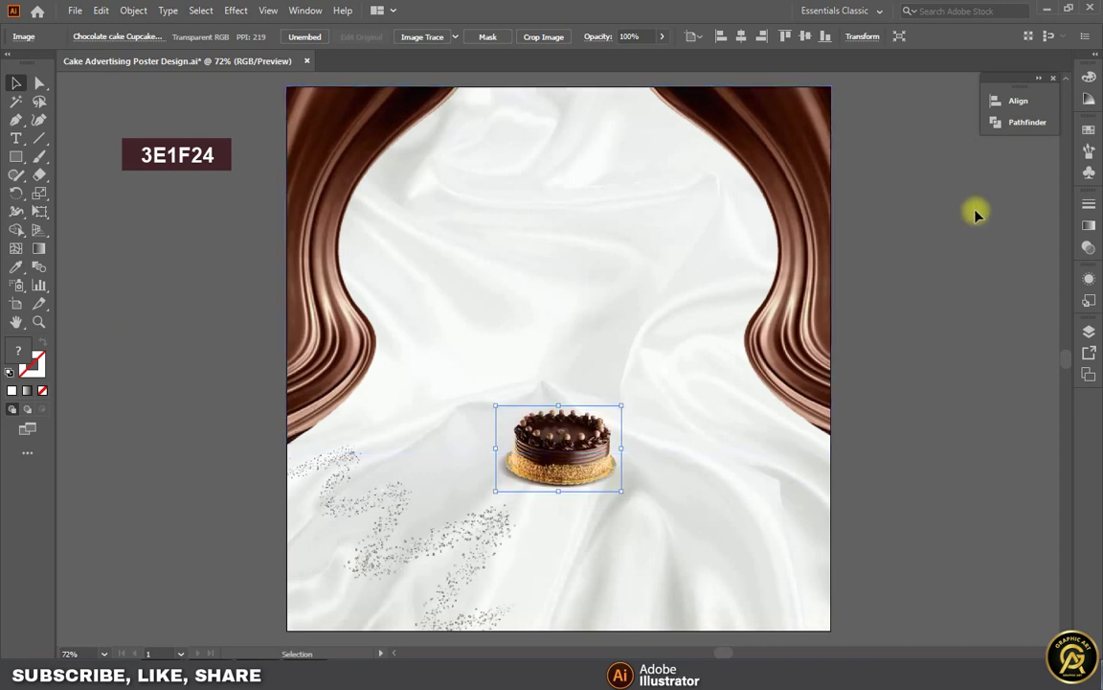
left_click(1015, 100)
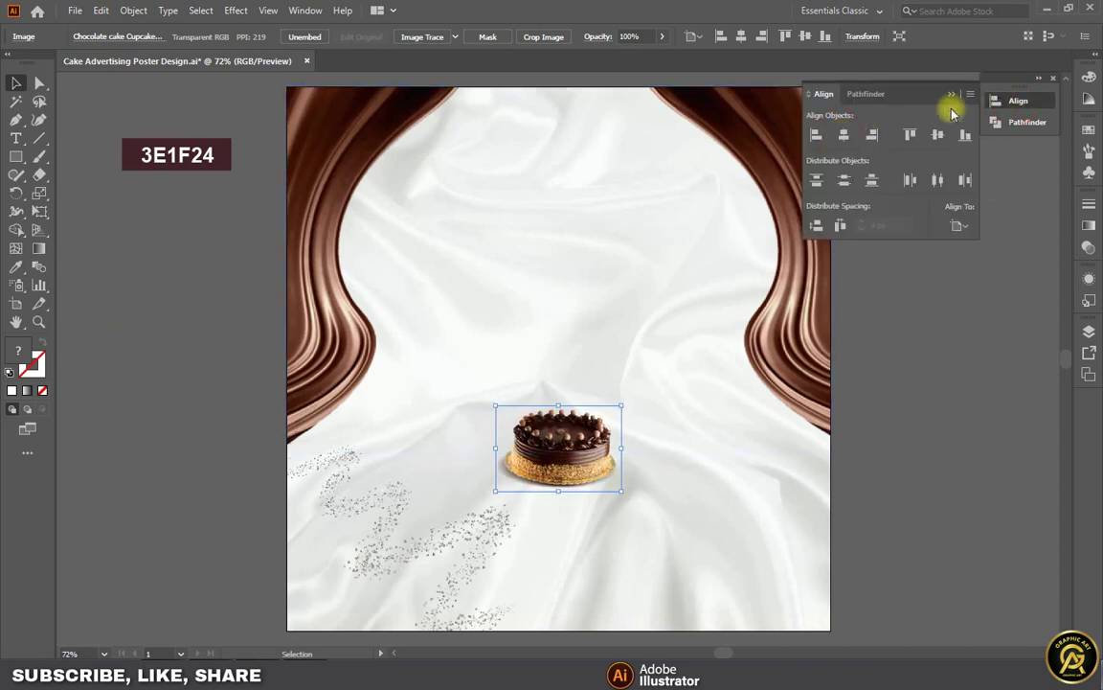
left_click(953, 95)
mouse_move(624, 409)
left_mouse_down()
mouse_move(721, 313)
mouse_move(778, 233)
left_mouse_up()
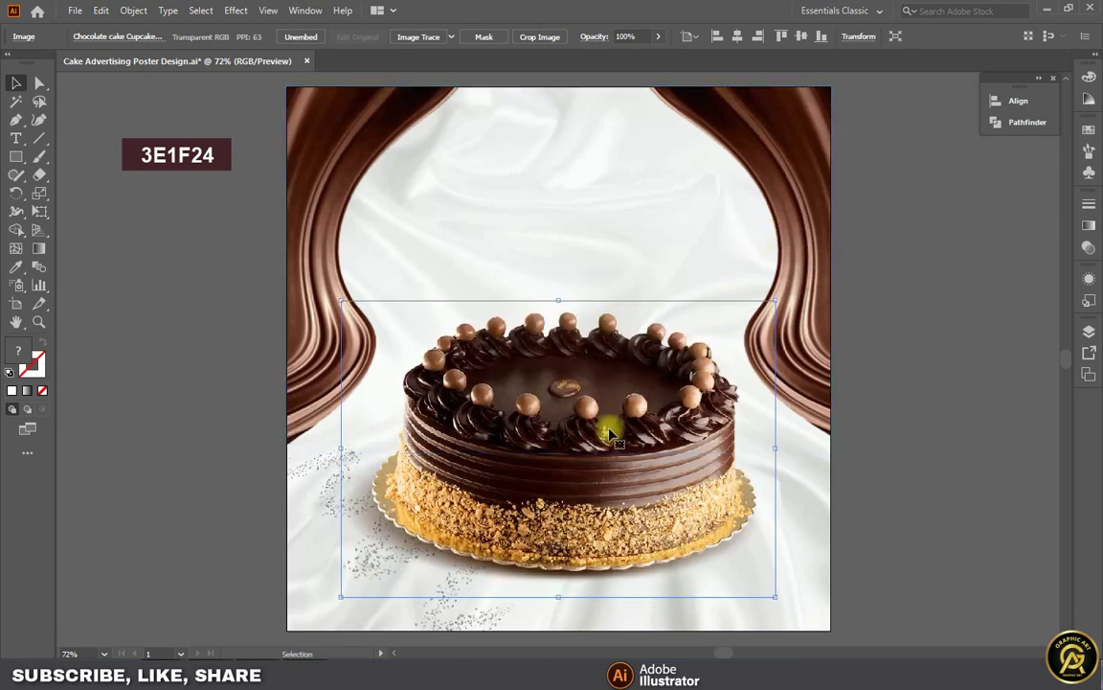
left_click(847, 438)
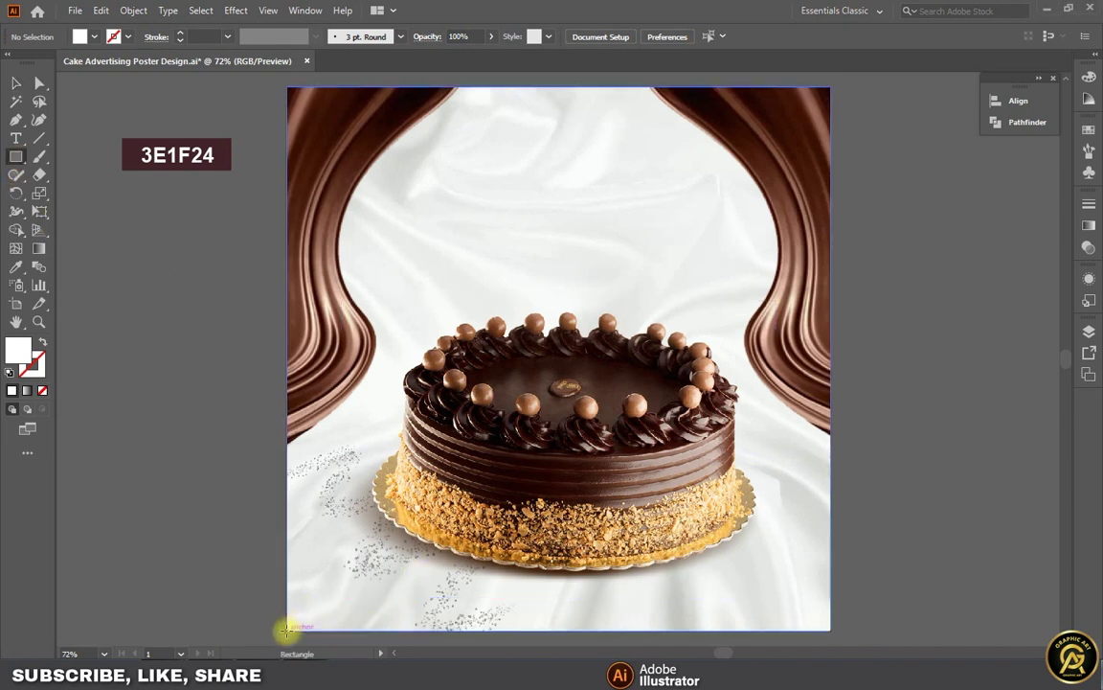
- Draw a full-width rectangle along the artboard's bottom edge filled with dark brown 3E1F24
mouse_move(286, 629)
left_mouse_down()
mouse_move(807, 582)
mouse_move(829, 599)
left_mouse_up()
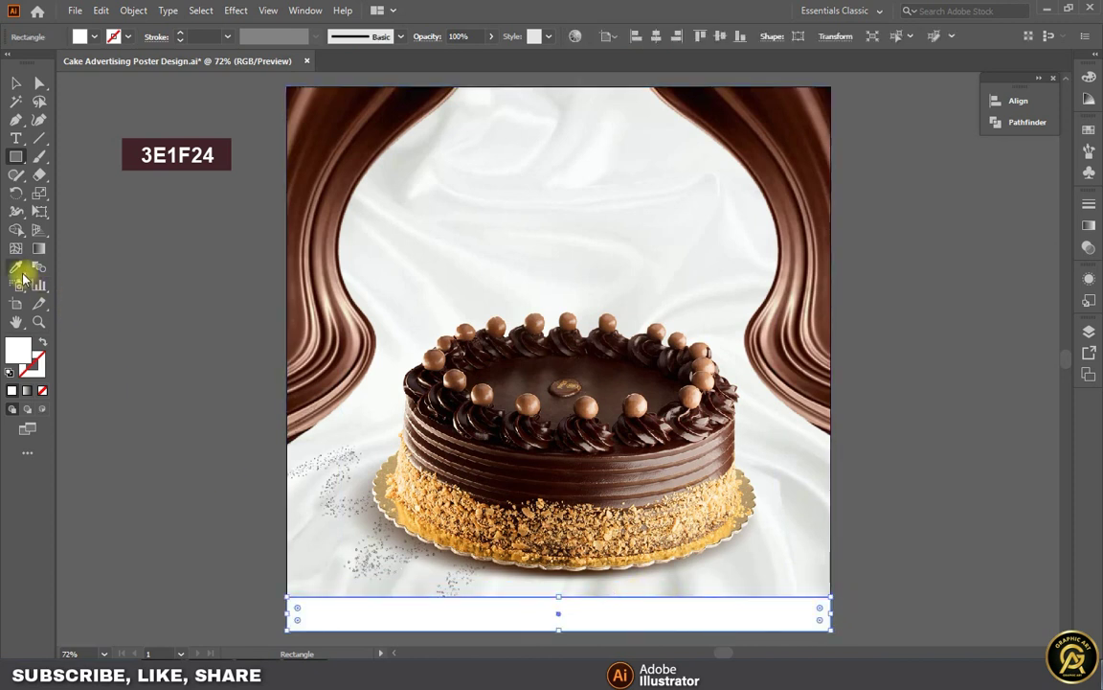
left_click(17, 266)
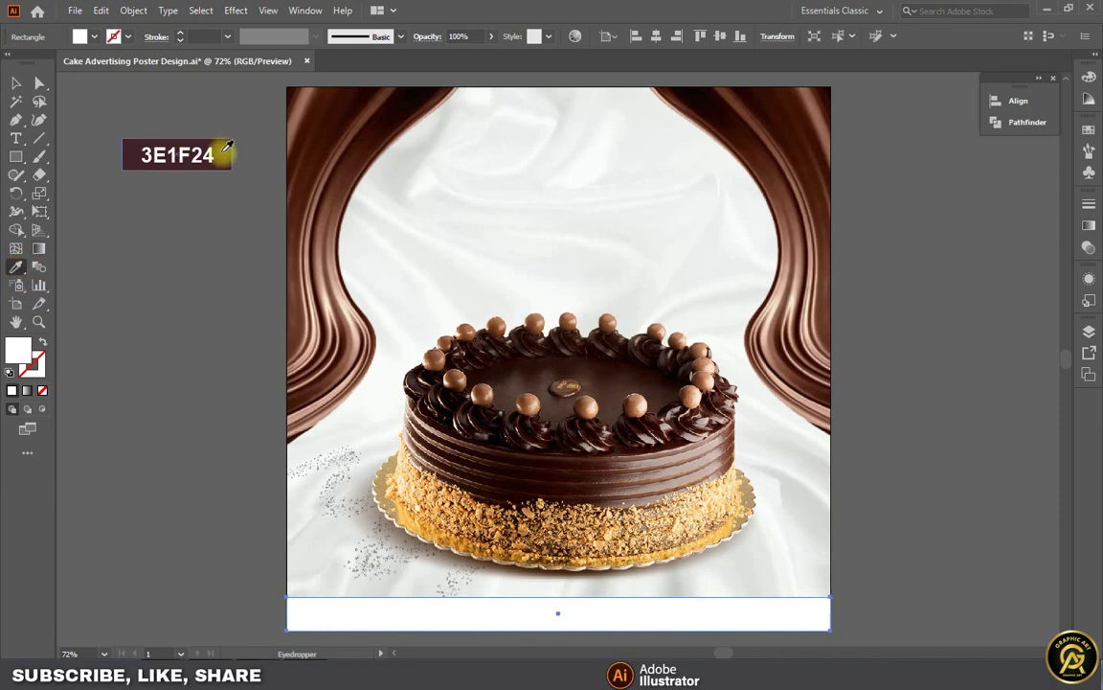
left_click(223, 152)
left_click(19, 82)
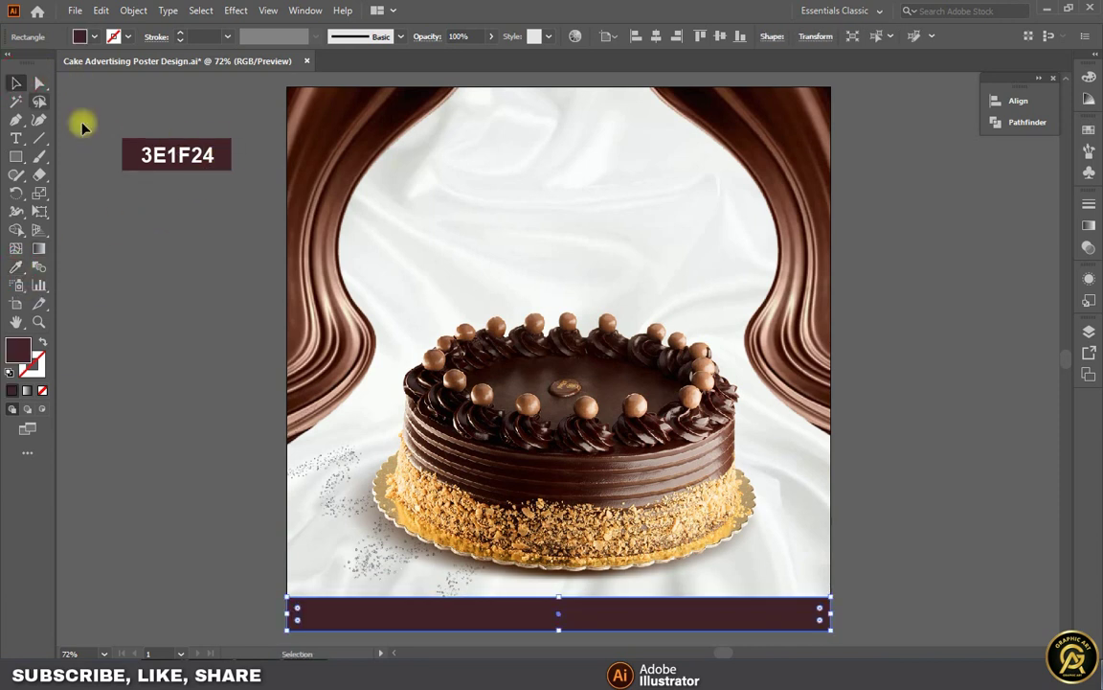
left_click(854, 587)
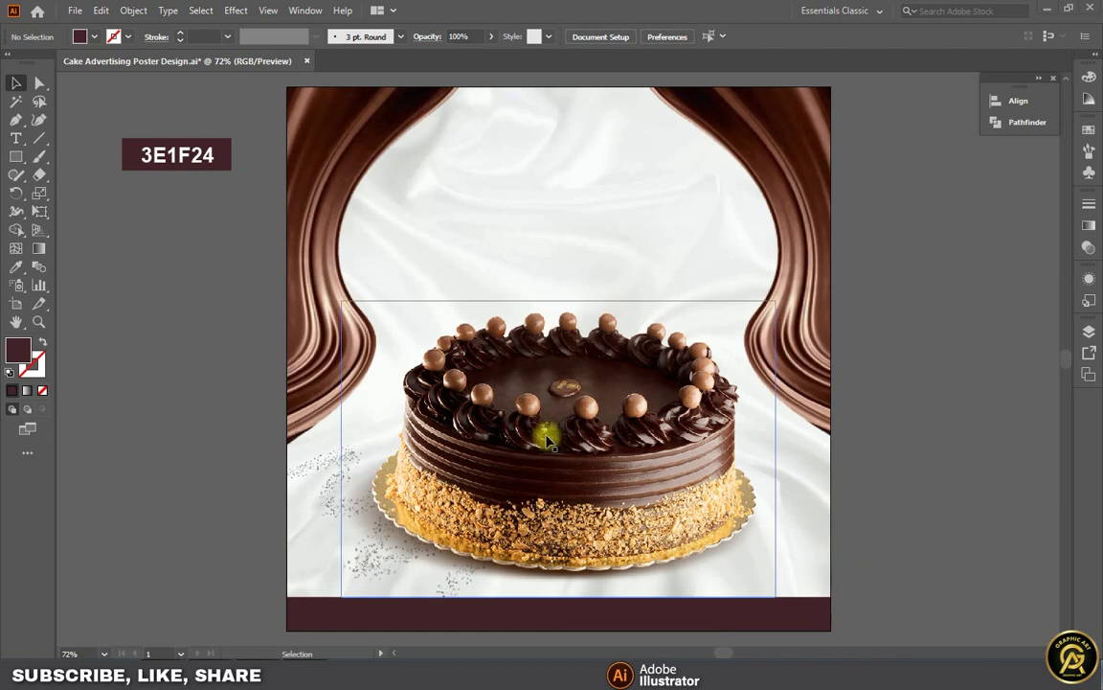
left_click(17, 138)
- Add the text 'Cake' and set it in the Marguerite script font
left_click(384, 283)
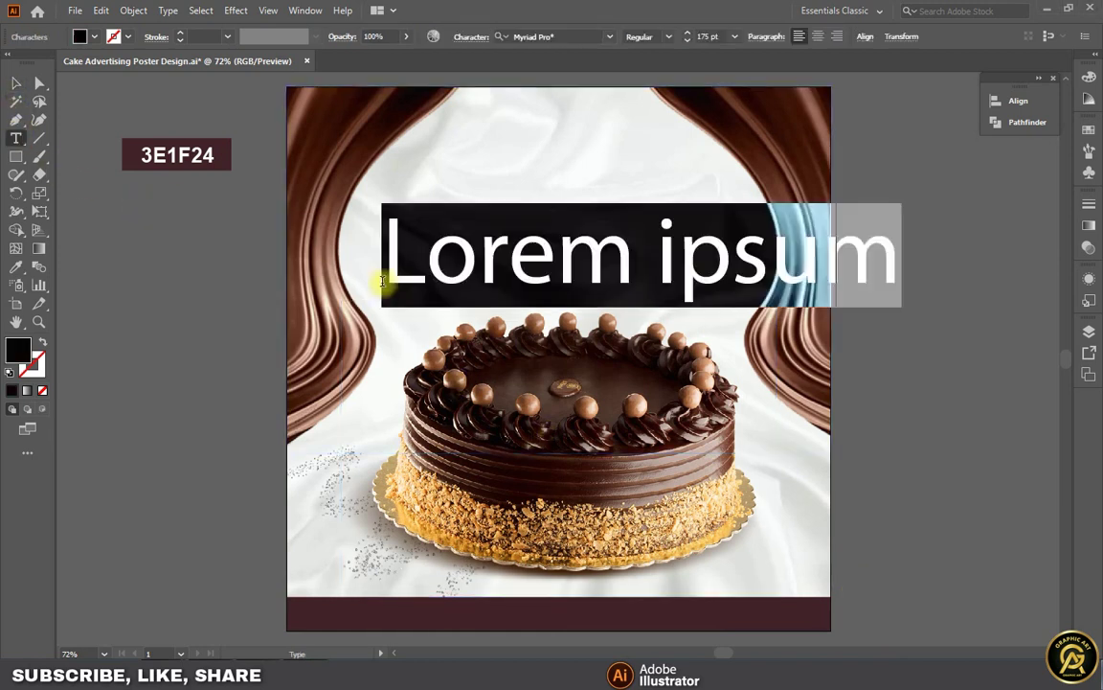
key("Escape")
type("Cake")
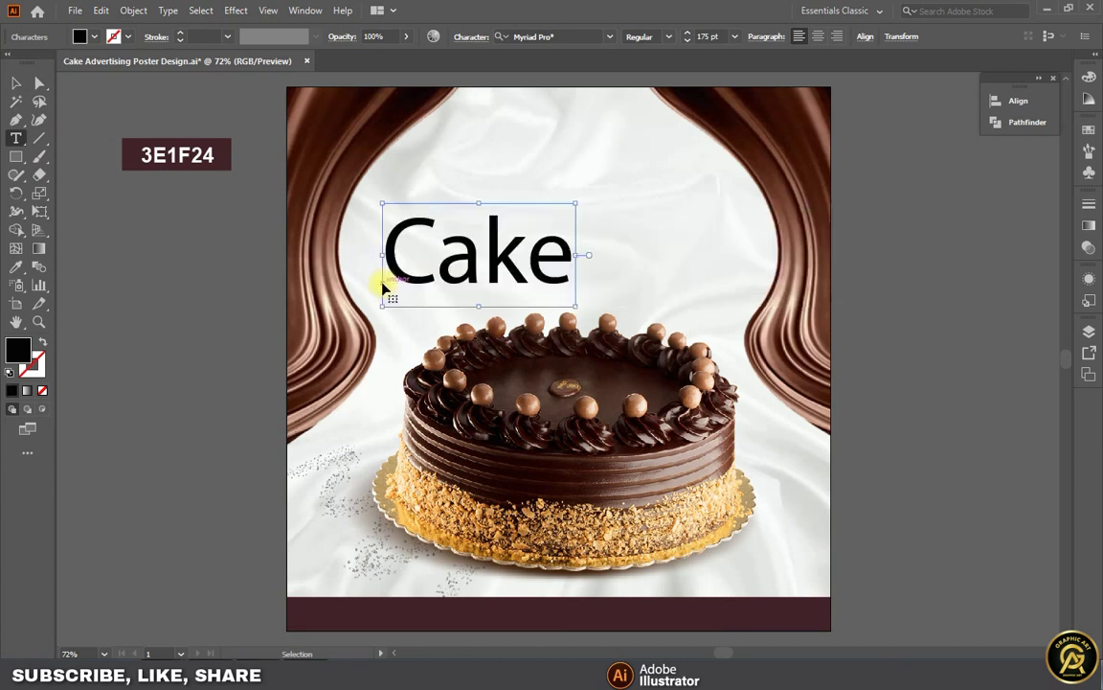
left_click(15, 84)
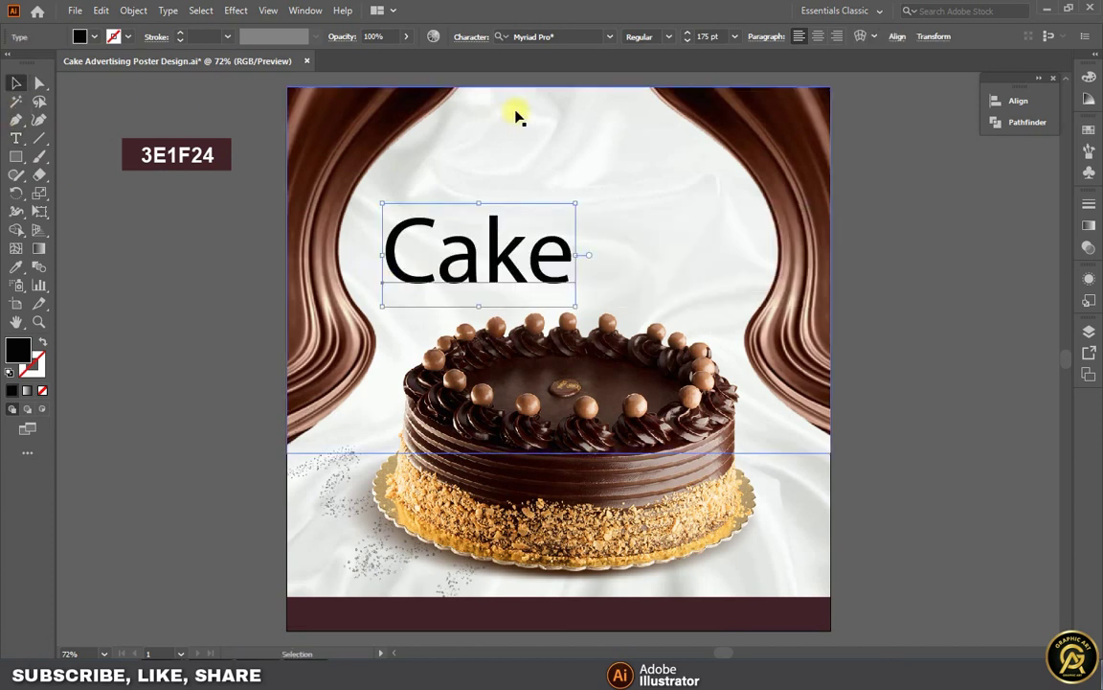
left_click(607, 37)
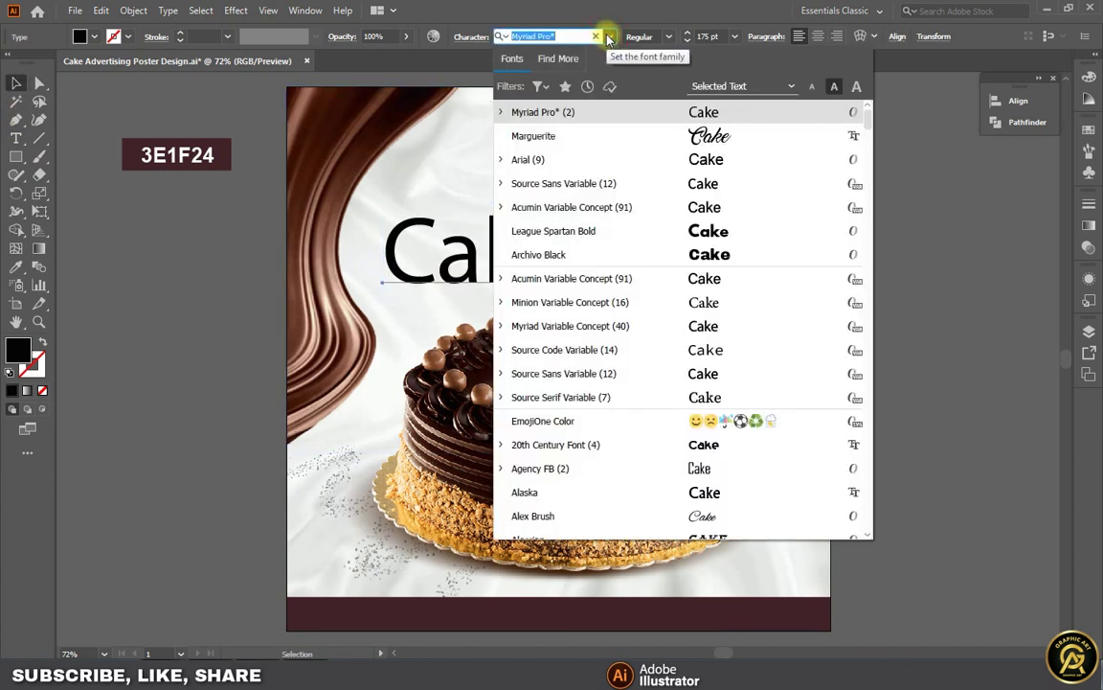
left_click(662, 138)
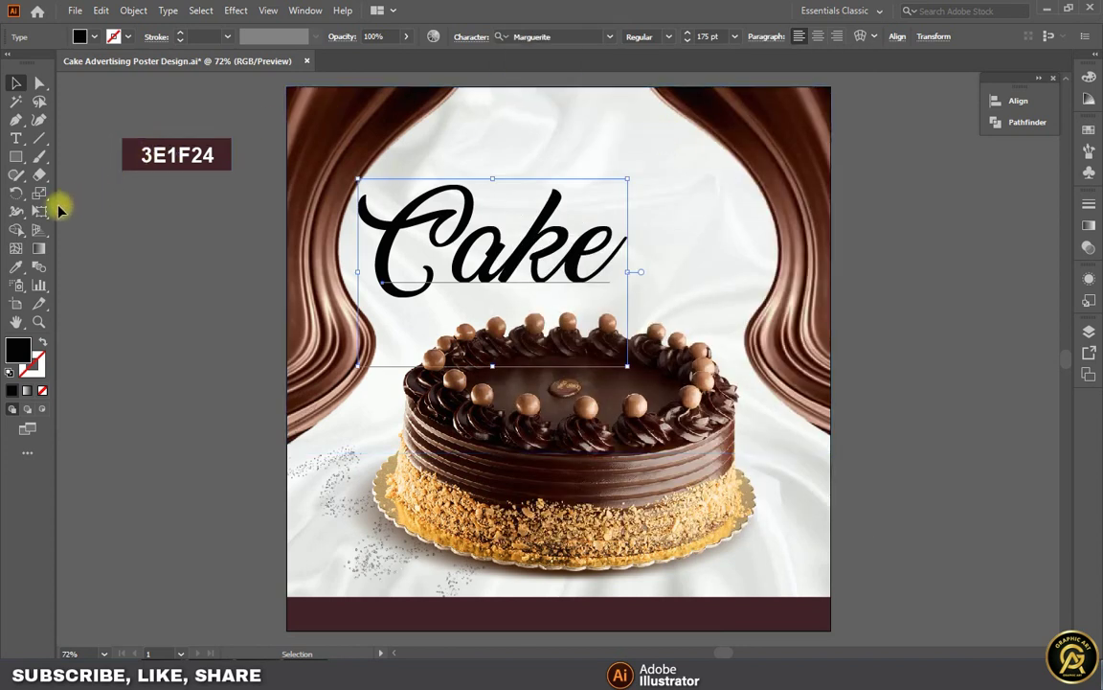
- Colour 'Cake' 3E1F24 brown, centre it horizontally and nudge it up above the cake
left_click(16, 265)
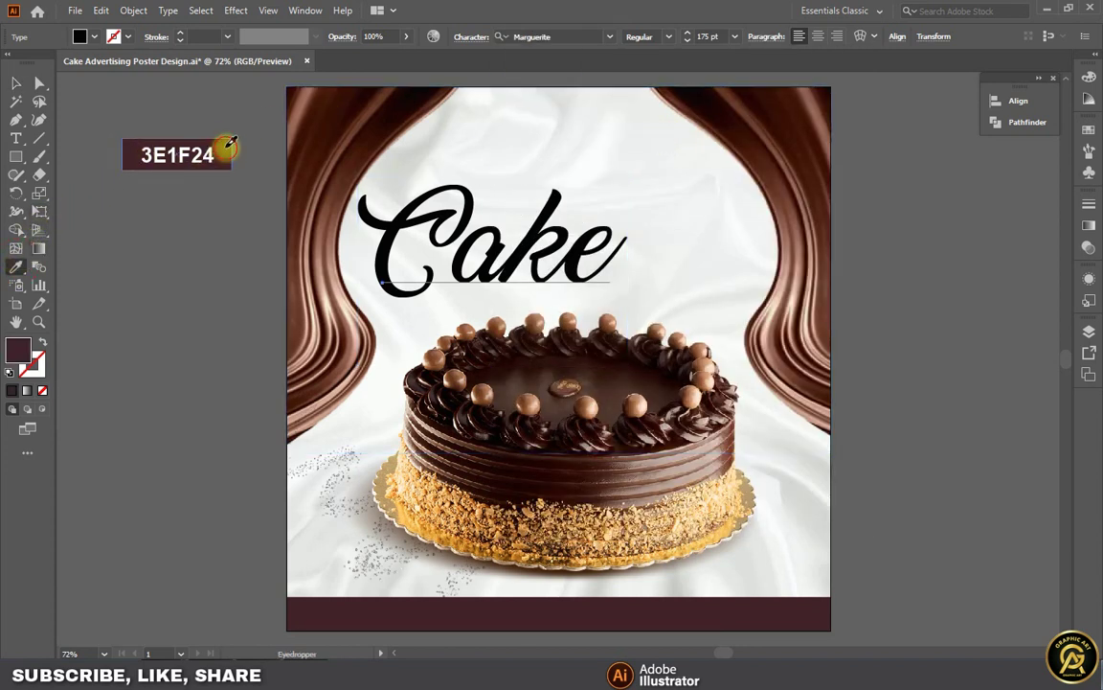
left_click(228, 143)
left_click(17, 83)
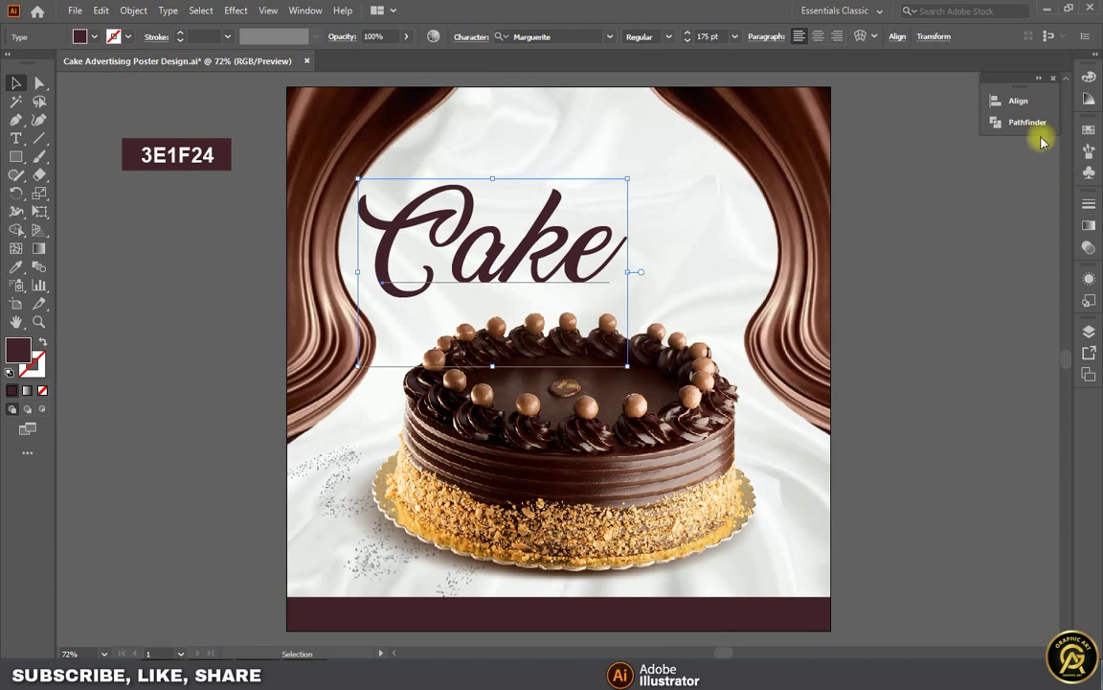
left_click(1017, 100)
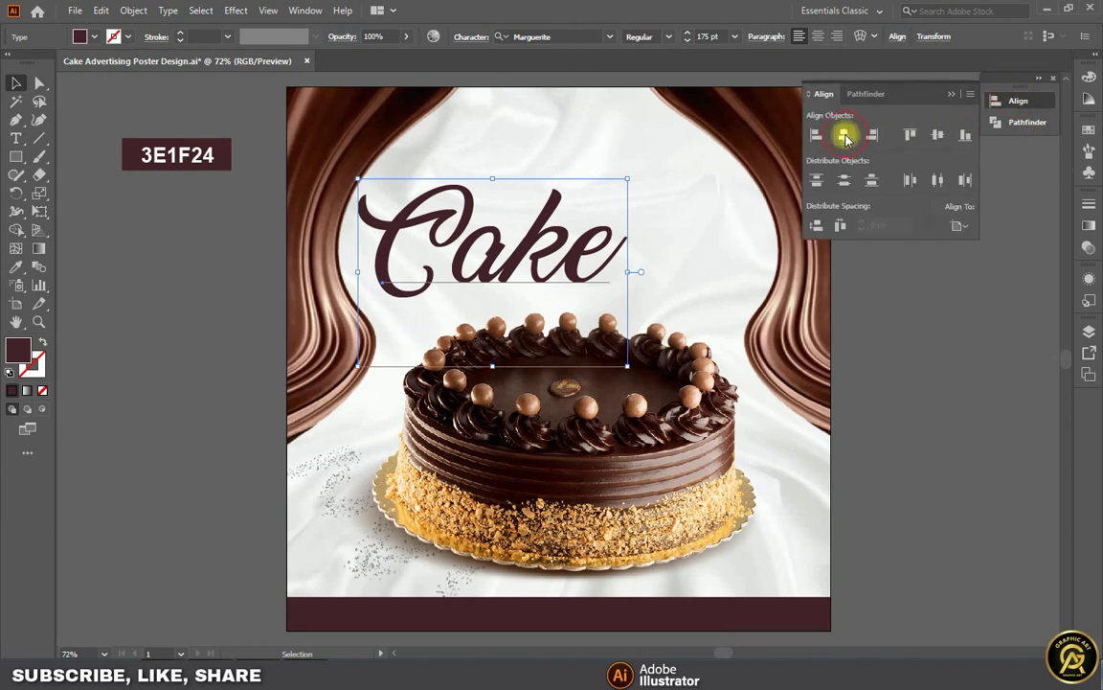
left_click(844, 136)
left_click(954, 96)
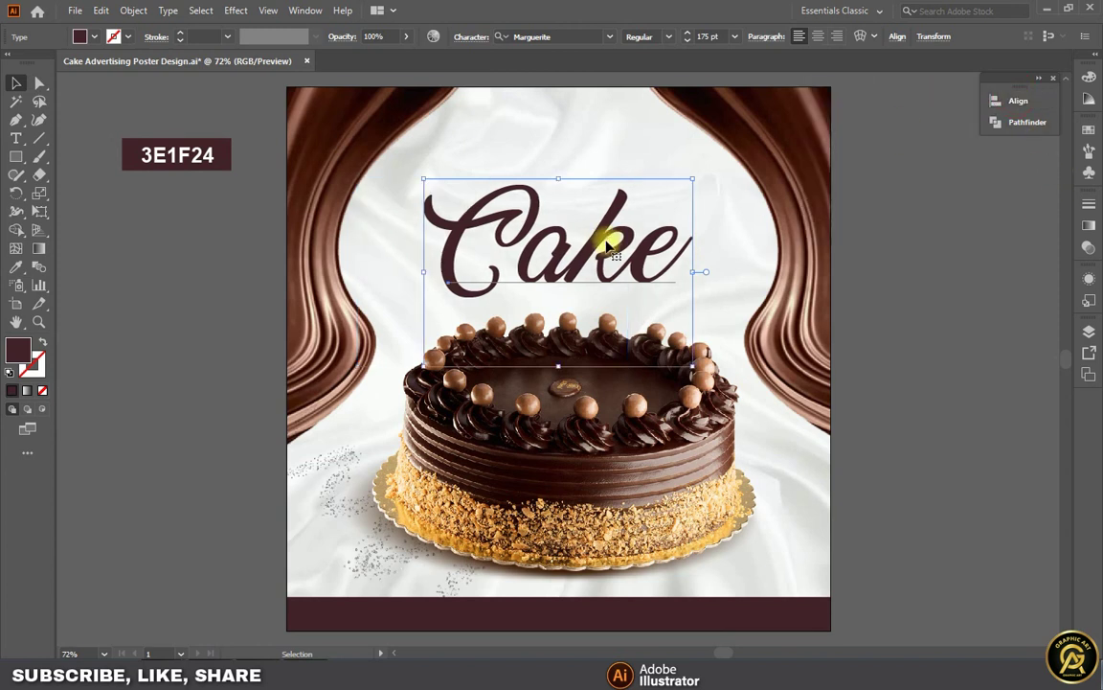
key("Up")
key("Up")
key("Up")
key("Up")
key("Up")
key("Up")
key("Up")
key("Up")
key("Up")
key("Up")
key("Up")
key("Up")
key("Up")
key("Up")
key("Up")
key("Up")
key("Up")
key("Up")
key("Up")
key("Up")
key("Up")
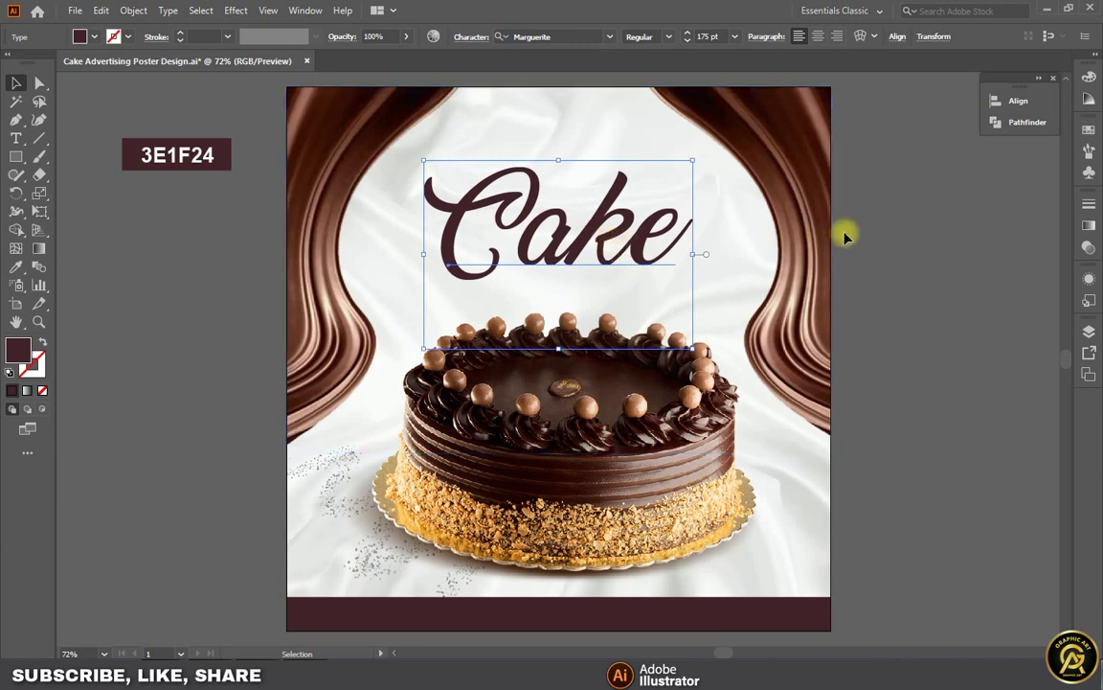
left_click(847, 236)
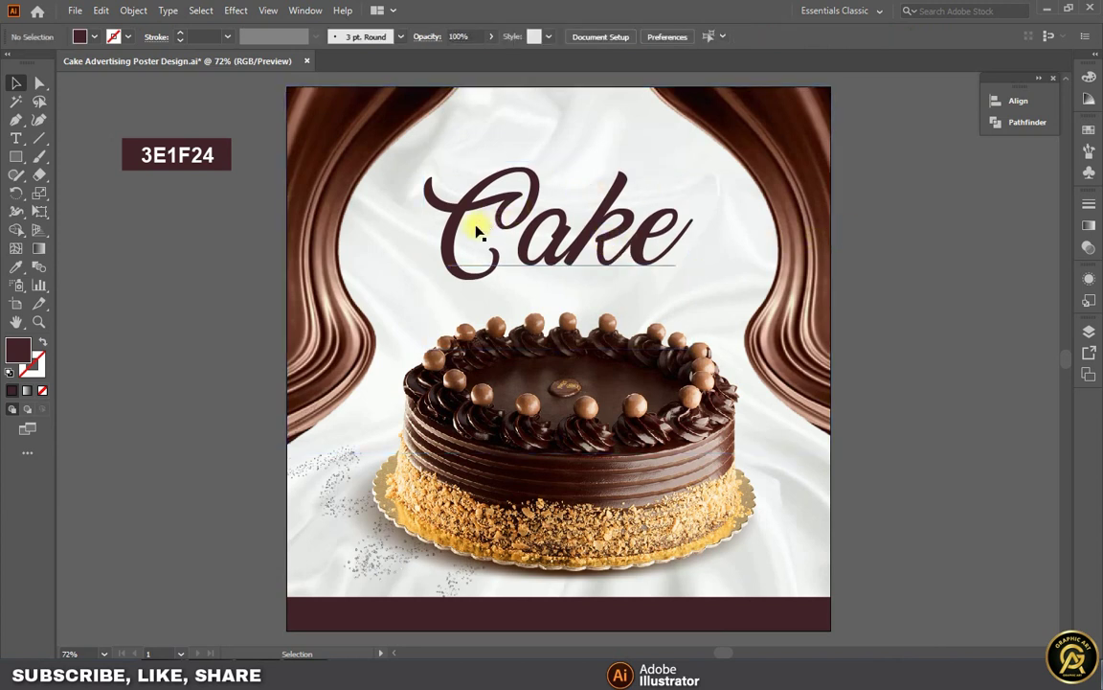
left_click(16, 138)
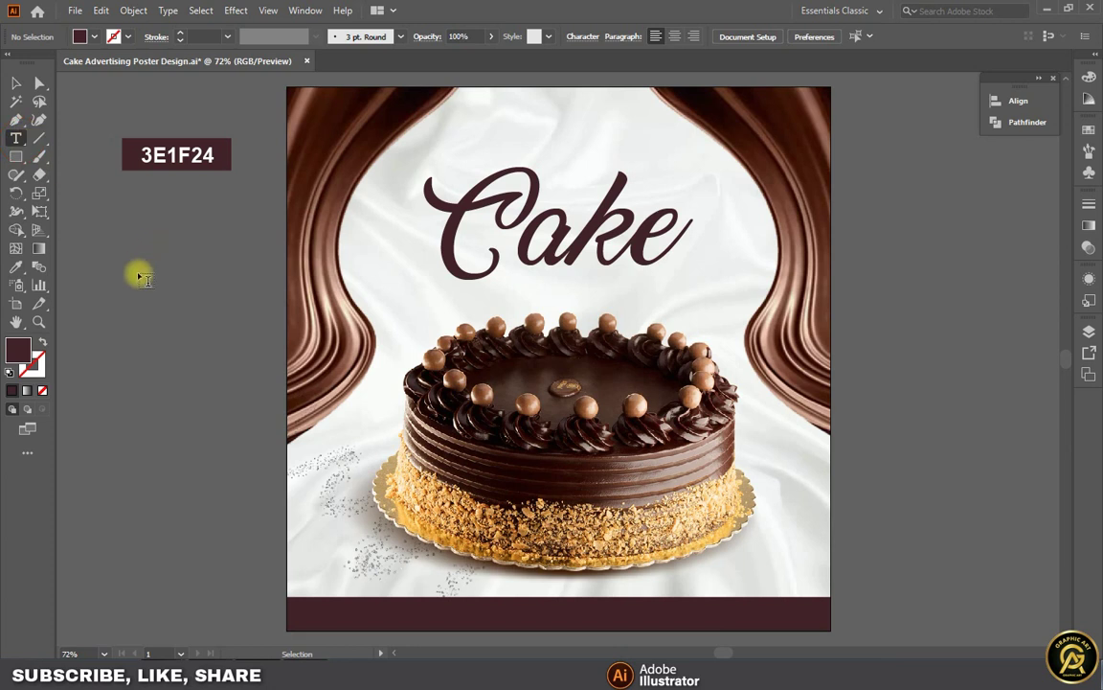
- Add the text 'Delicious' in Marguerite script, coloured 3E1F24 brown
left_click(99, 306)
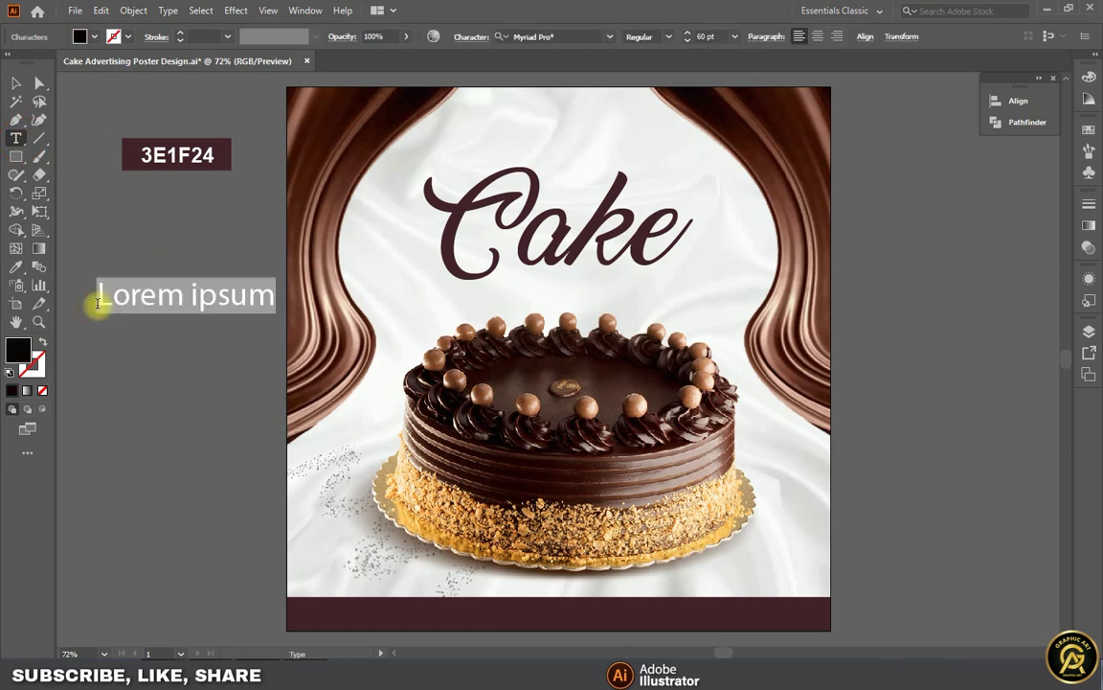
type("Delicious")
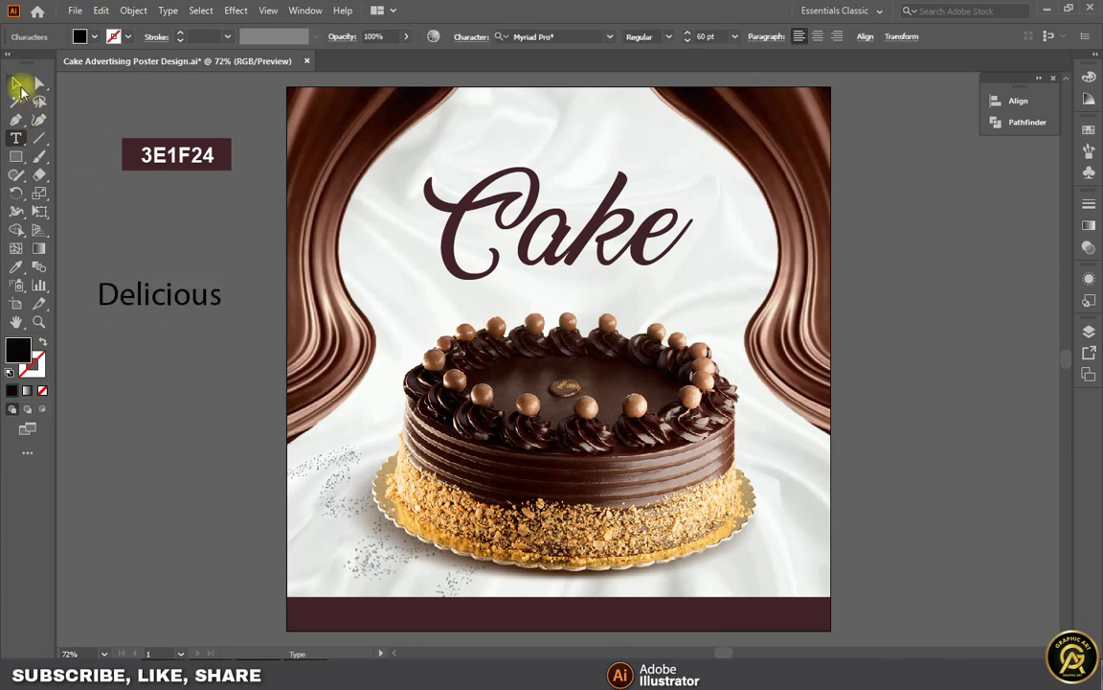
left_click(17, 85)
left_click(610, 36)
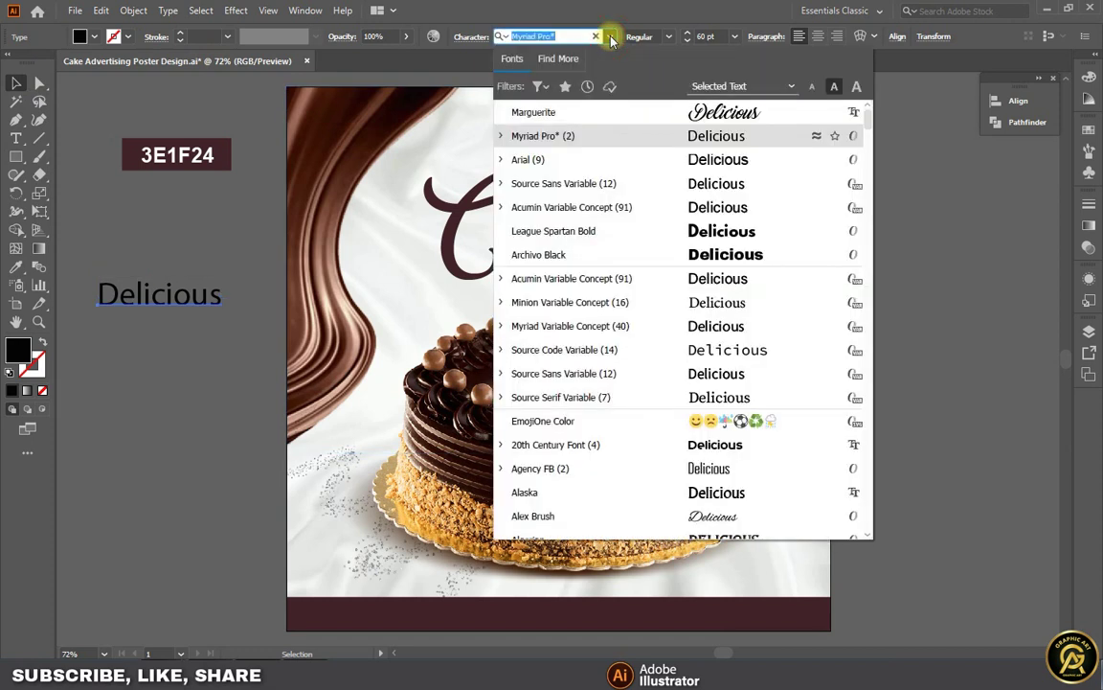
left_click(682, 113)
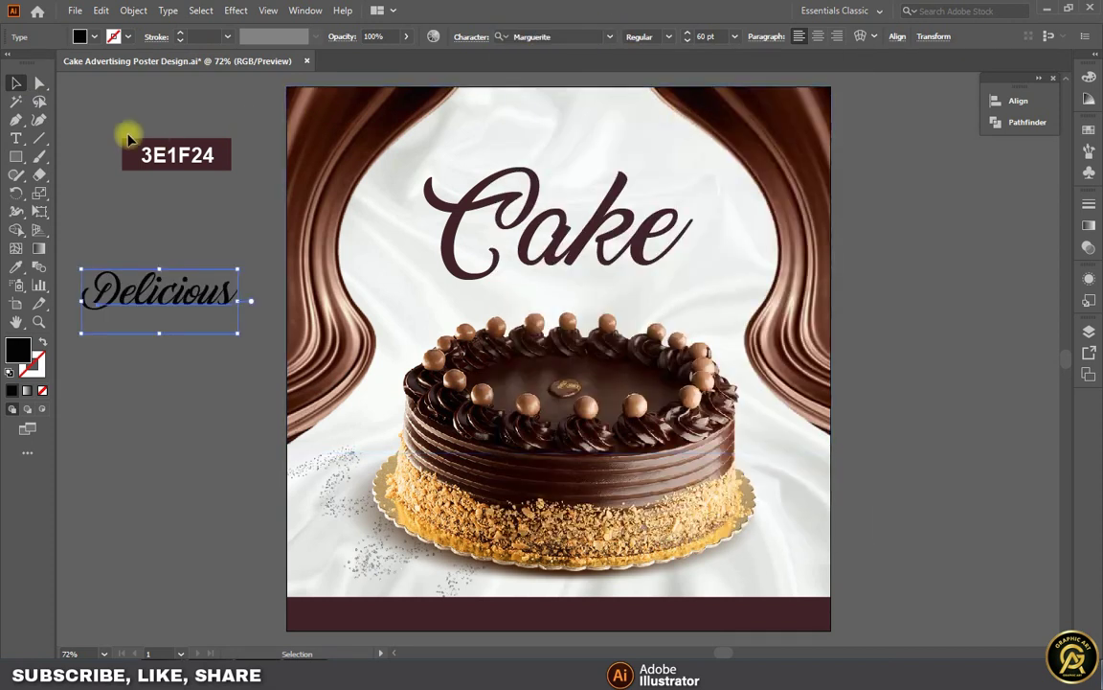
left_click(17, 267)
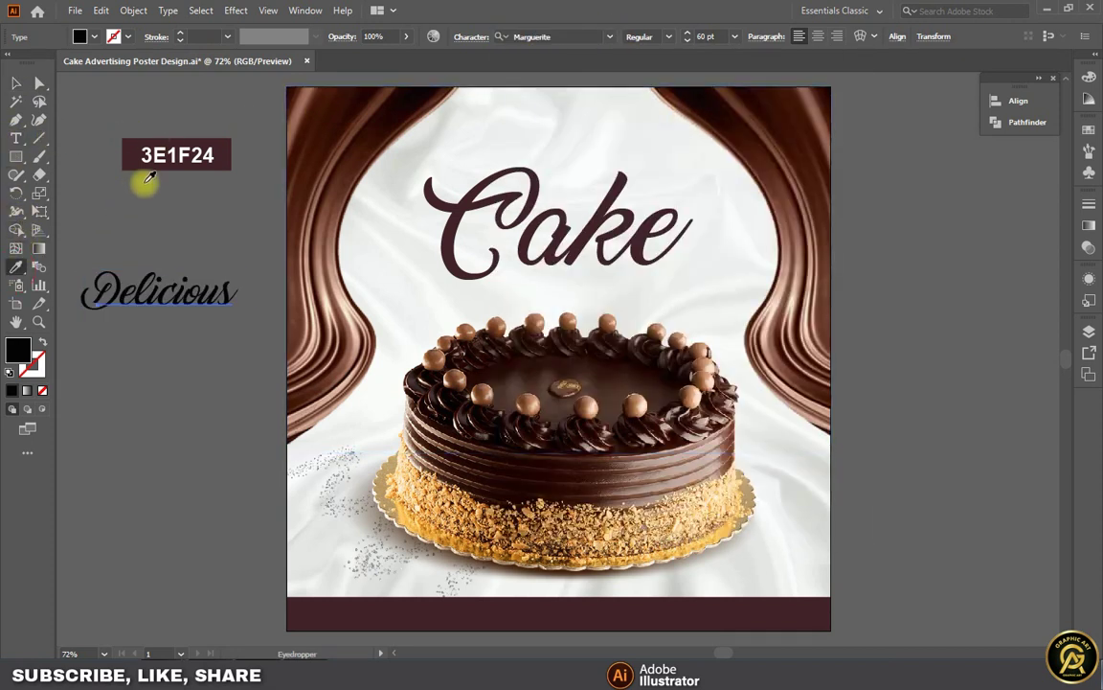
left_click(233, 152)
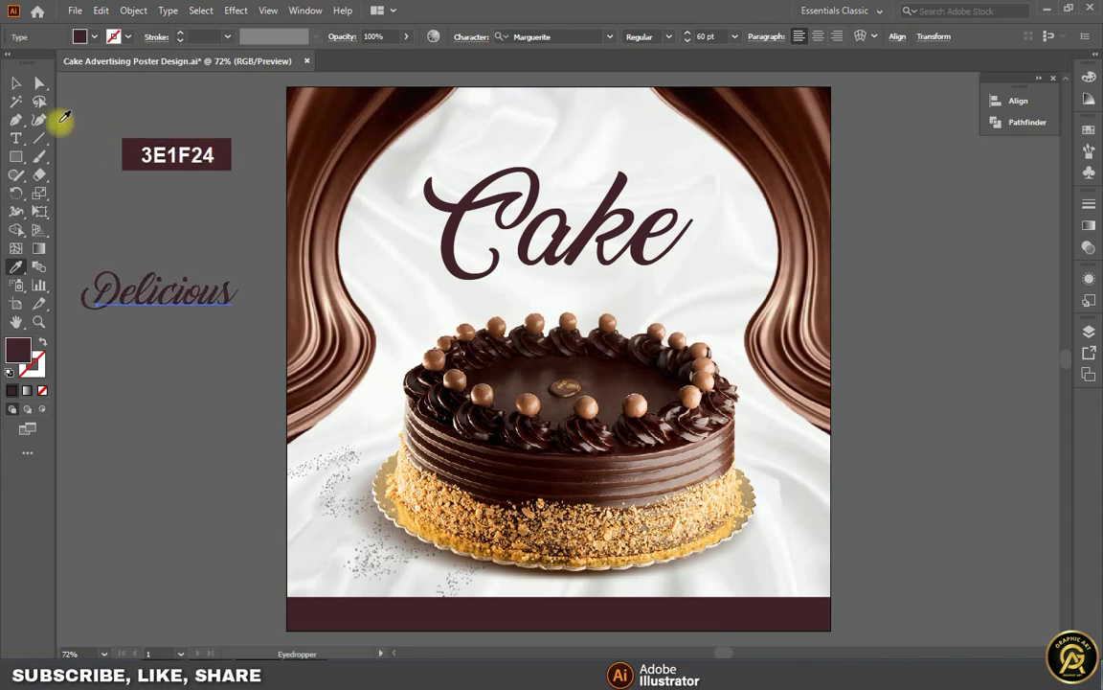
left_click(17, 83)
- Place 'Delicious' centred above the title and nudge 'Cake' up two steps
left_click_drag(184, 297, 559, 132)
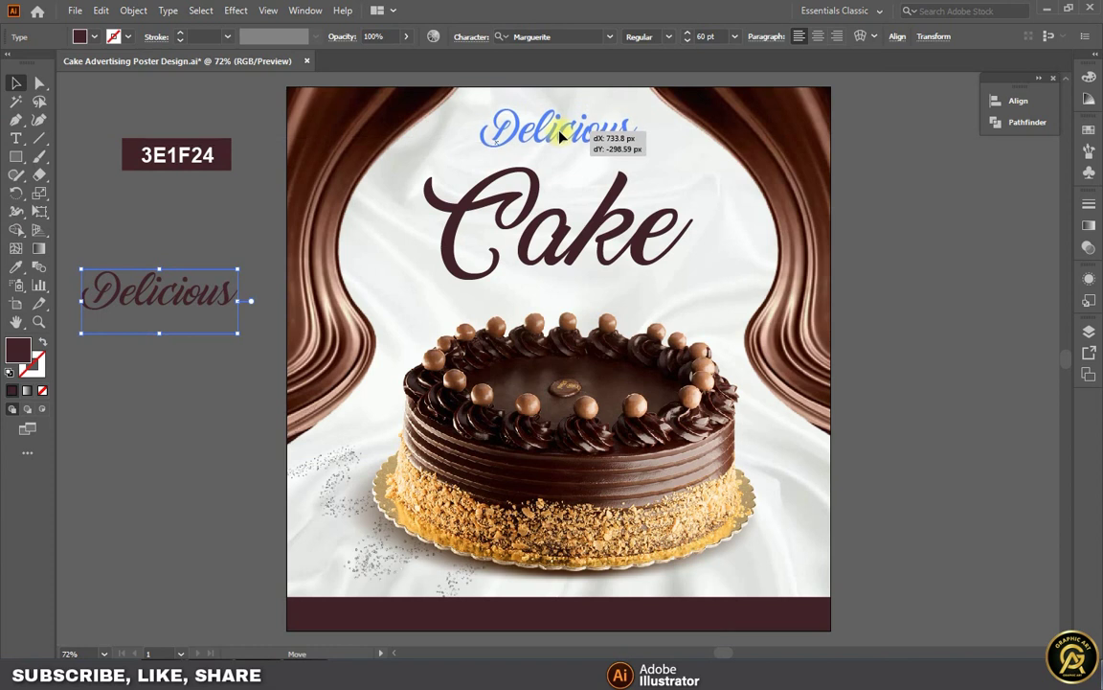
left_click_drag(560, 134, 560, 134)
left_click(996, 101)
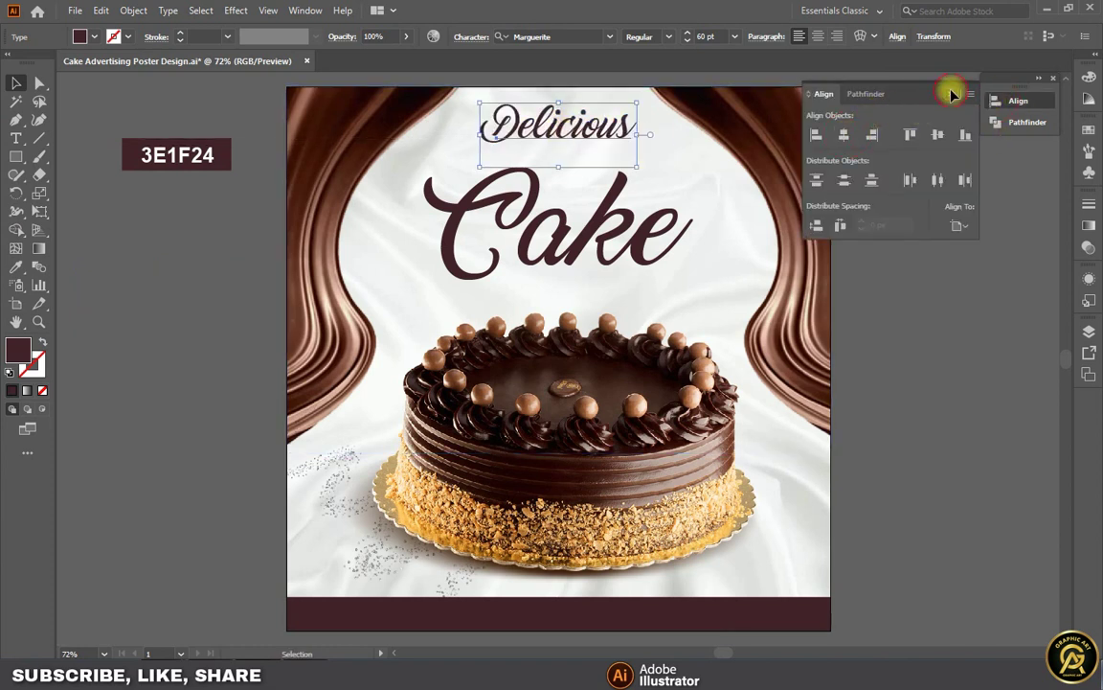
left_click(952, 93)
left_click(590, 230)
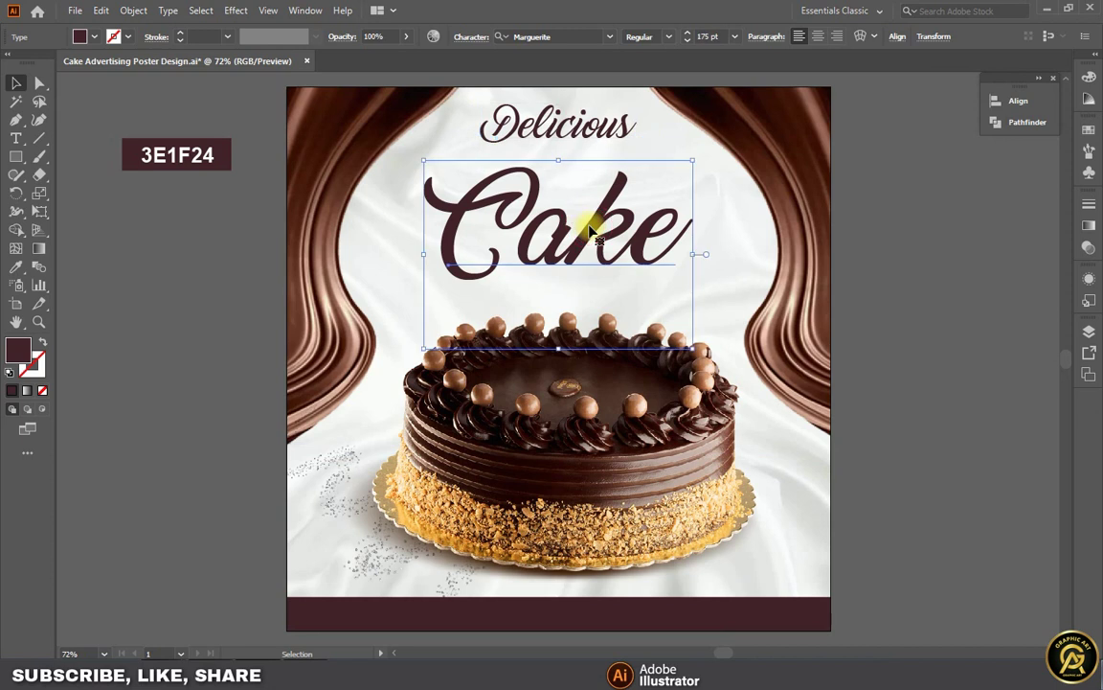
key("Up")
key("Up")
key("Up")
key("Up")
key("Up")
key("Up")
key("Up")
key("Up")
key("Up")
key("Up")
key("Up")
key("Up")
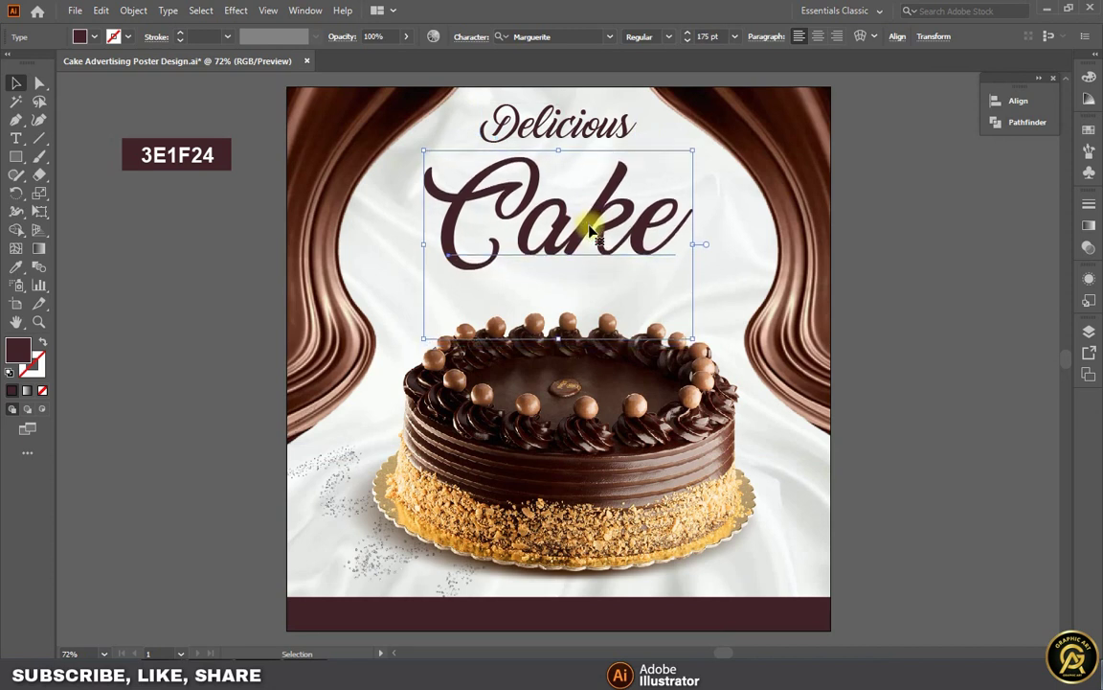
key("Up")
key("Up")
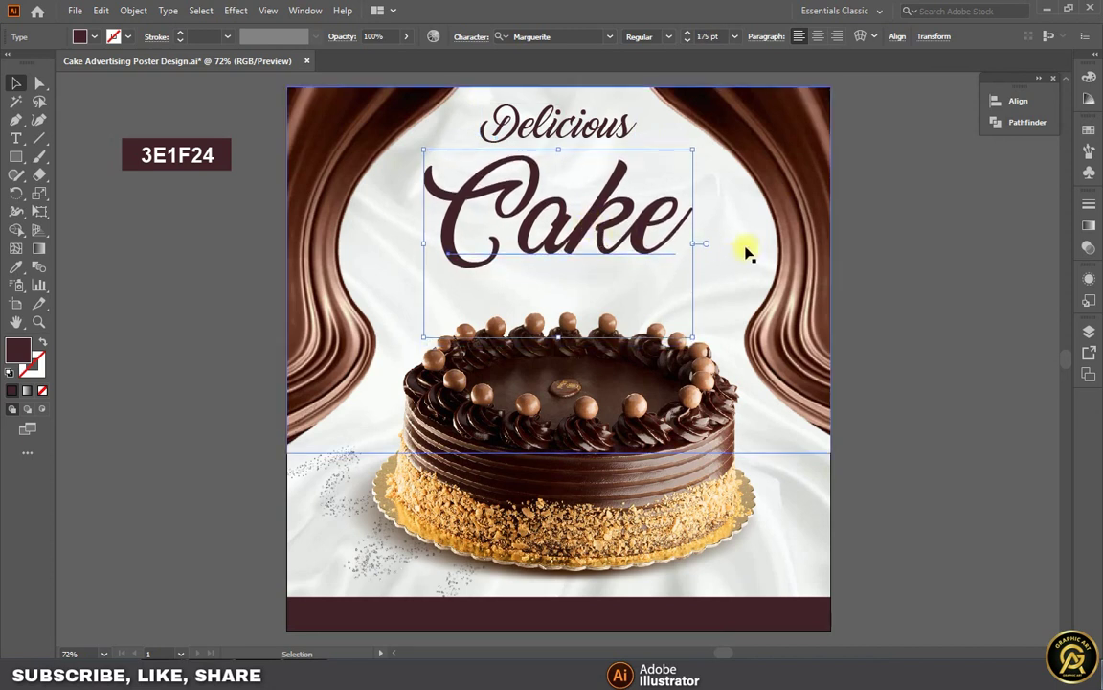
left_click(848, 232)
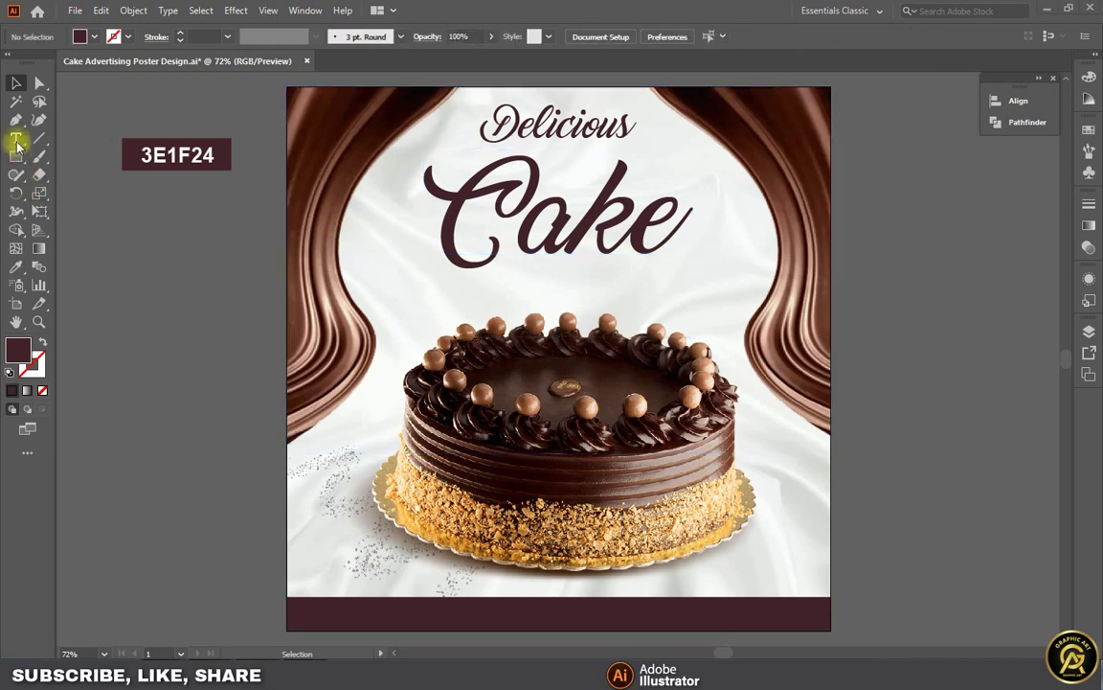
- Type the tagline 'Your bite of heaven' and set it in Marguerite script
key("t")
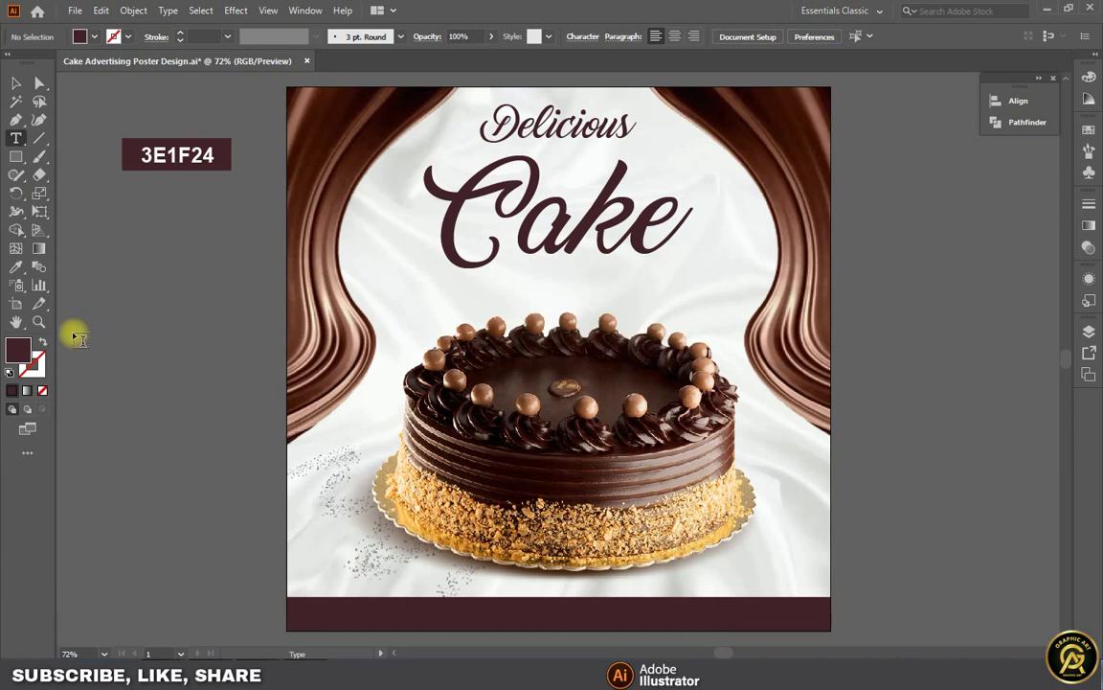
left_click(72, 331)
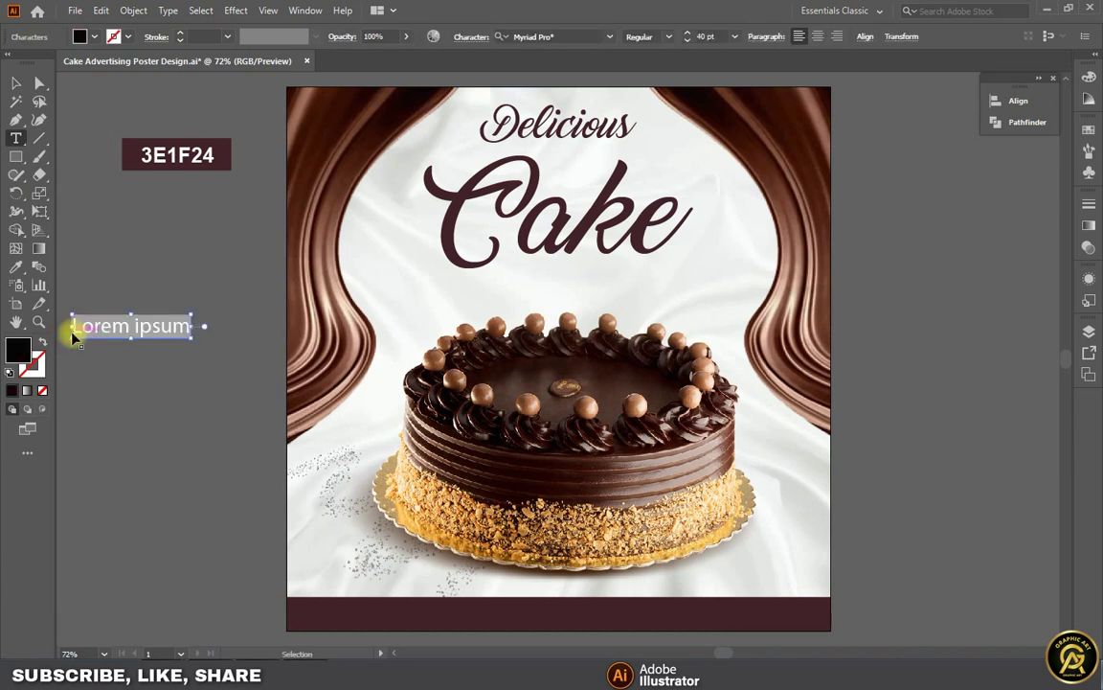
type("Your bite of heaven")
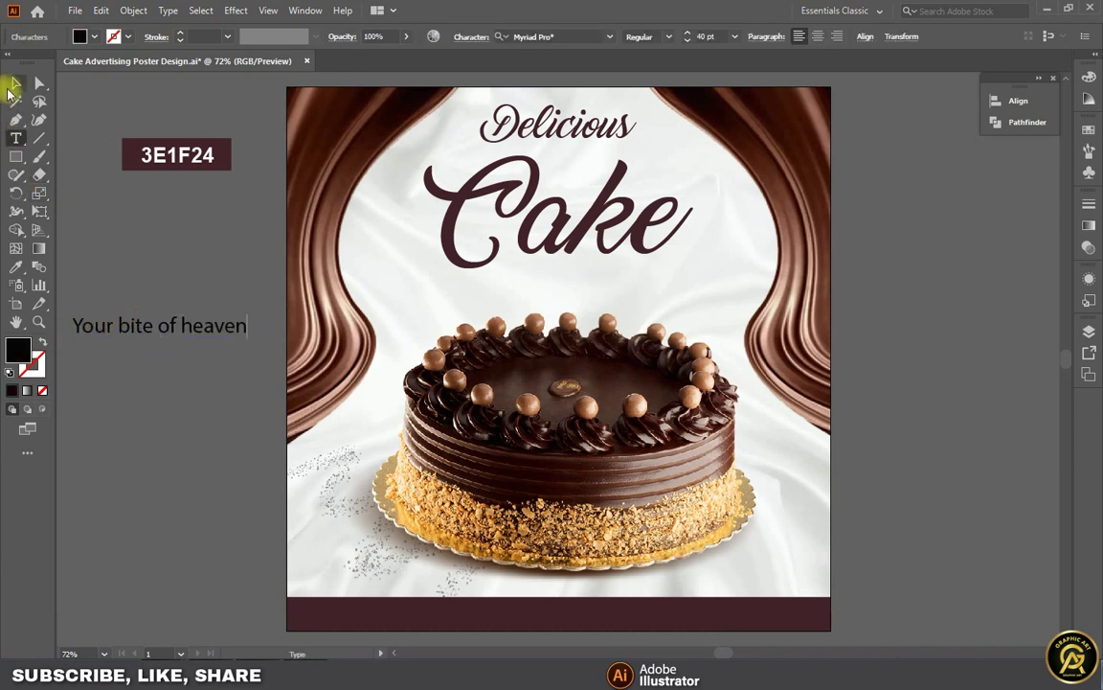
left_click(15, 83)
left_click(611, 37)
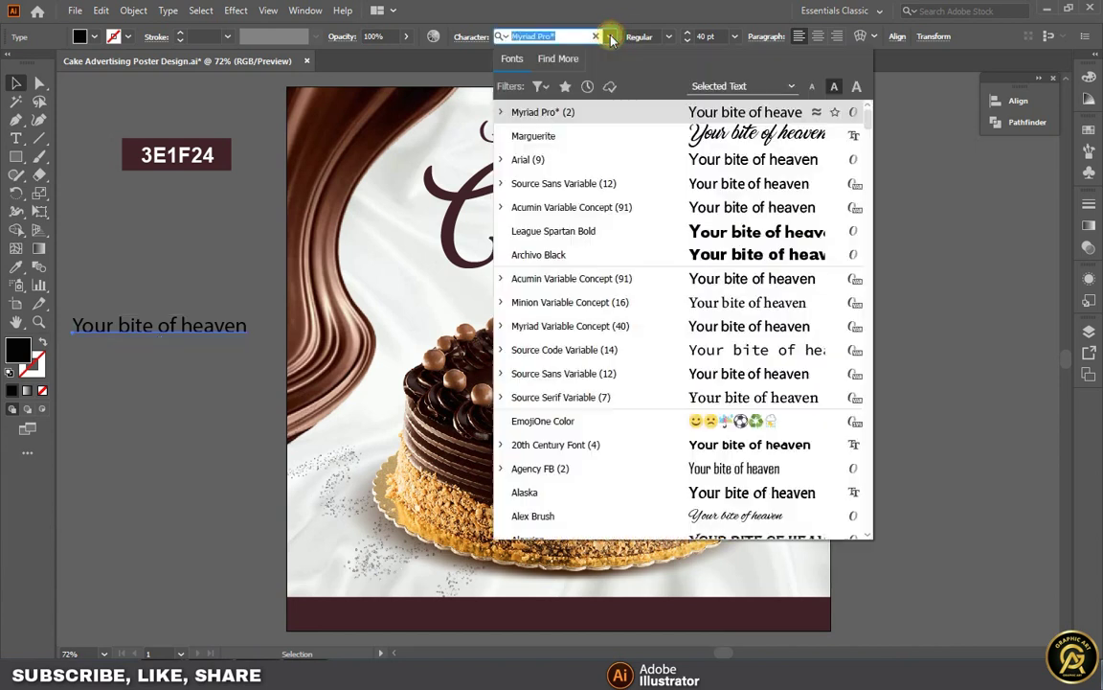
left_click(697, 135)
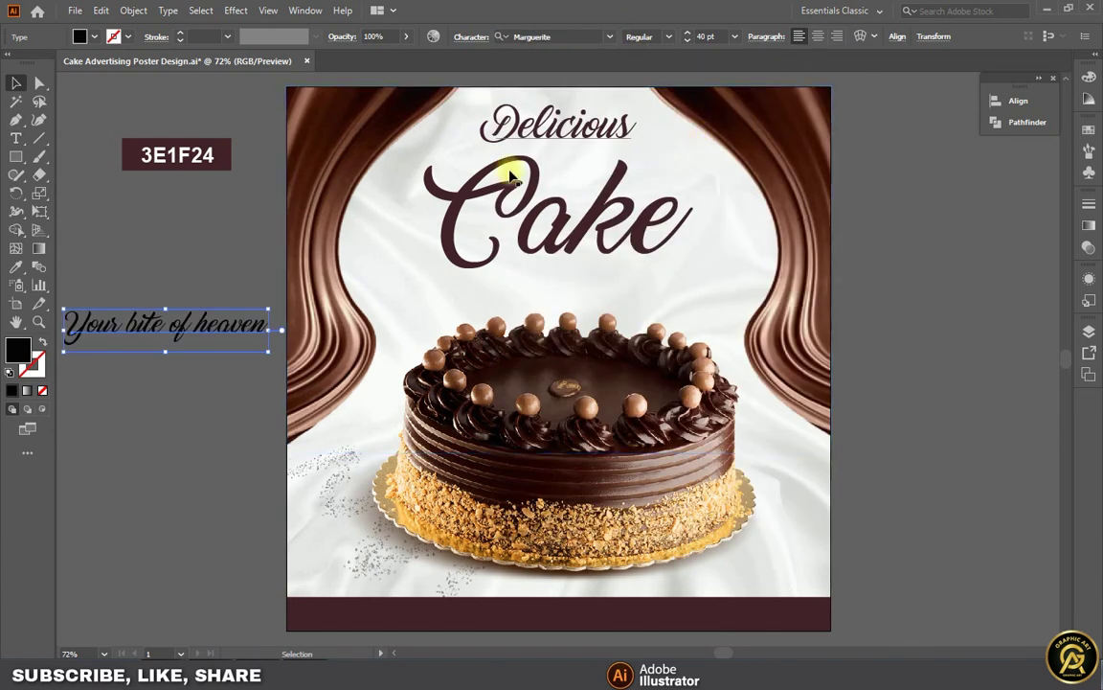
- Colour the tagline 3E1F24 brown and centre it horizontally beneath 'Cake'
left_click(16, 266)
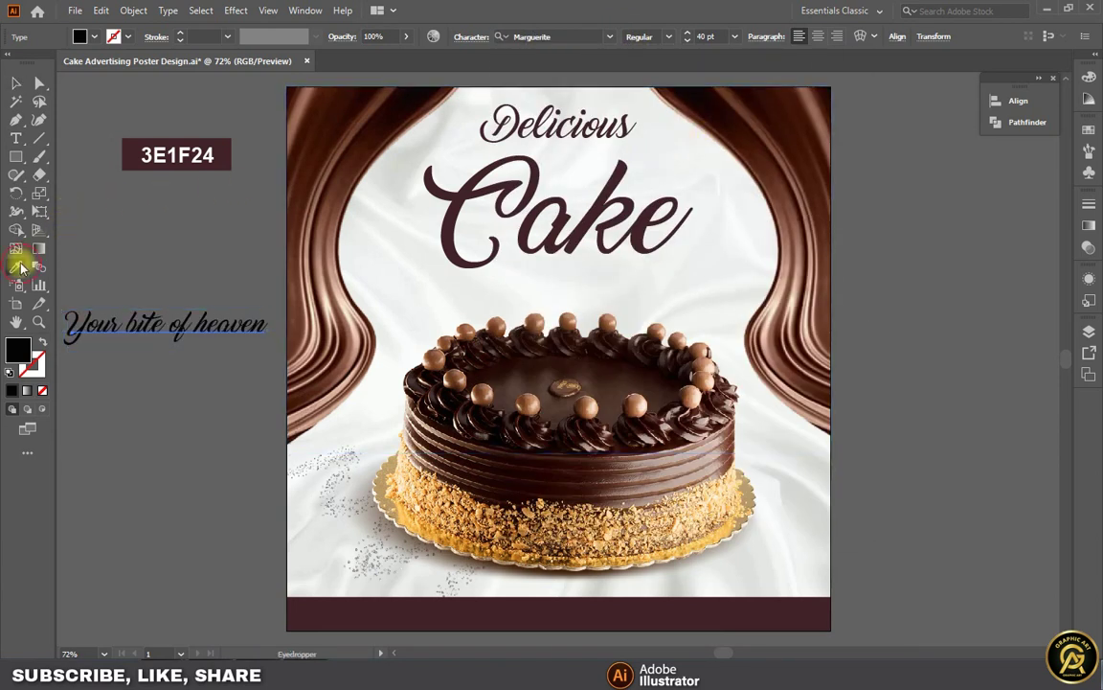
left_click(227, 144)
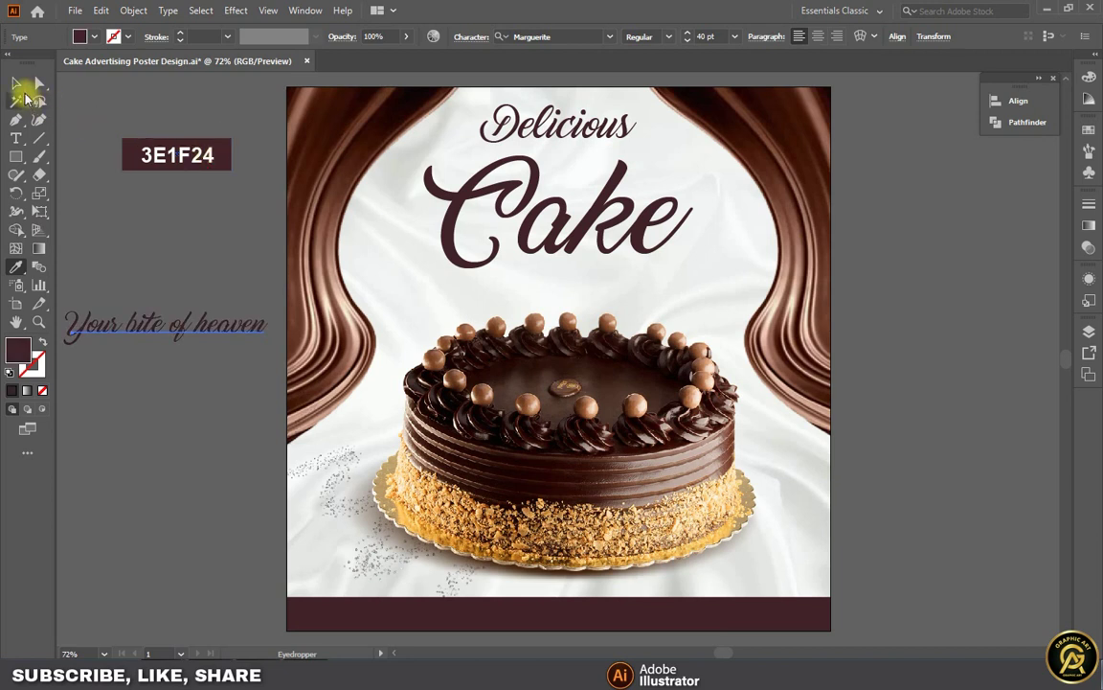
left_click(16, 84)
left_click_drag(192, 324, 591, 297)
left_click(1008, 103)
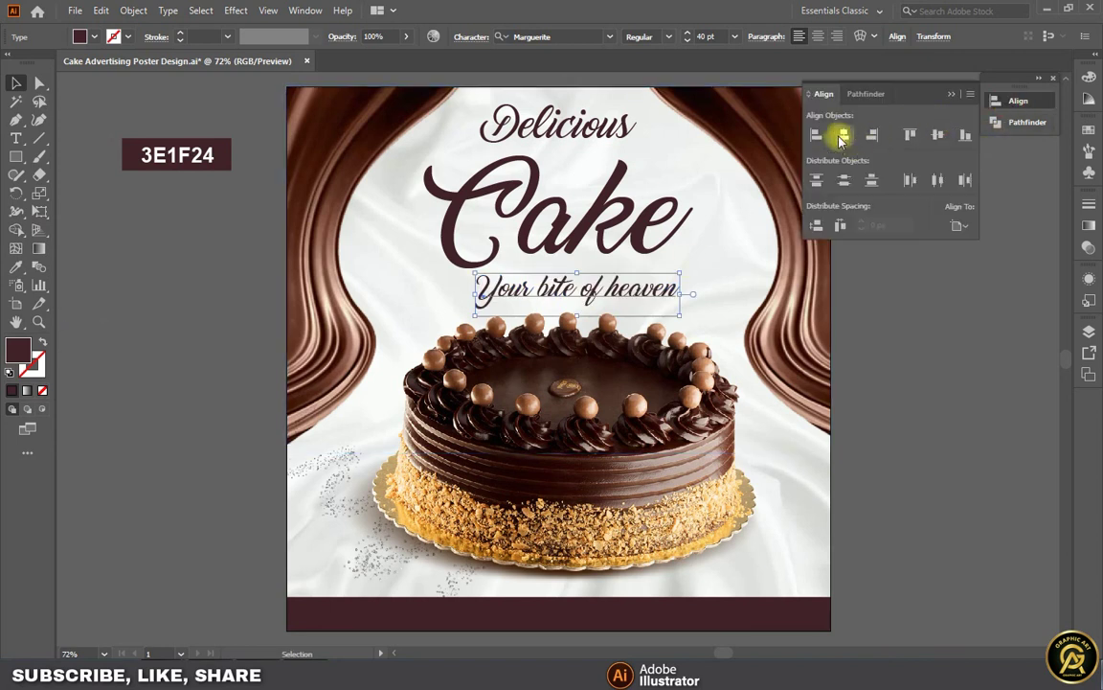
left_click(841, 136)
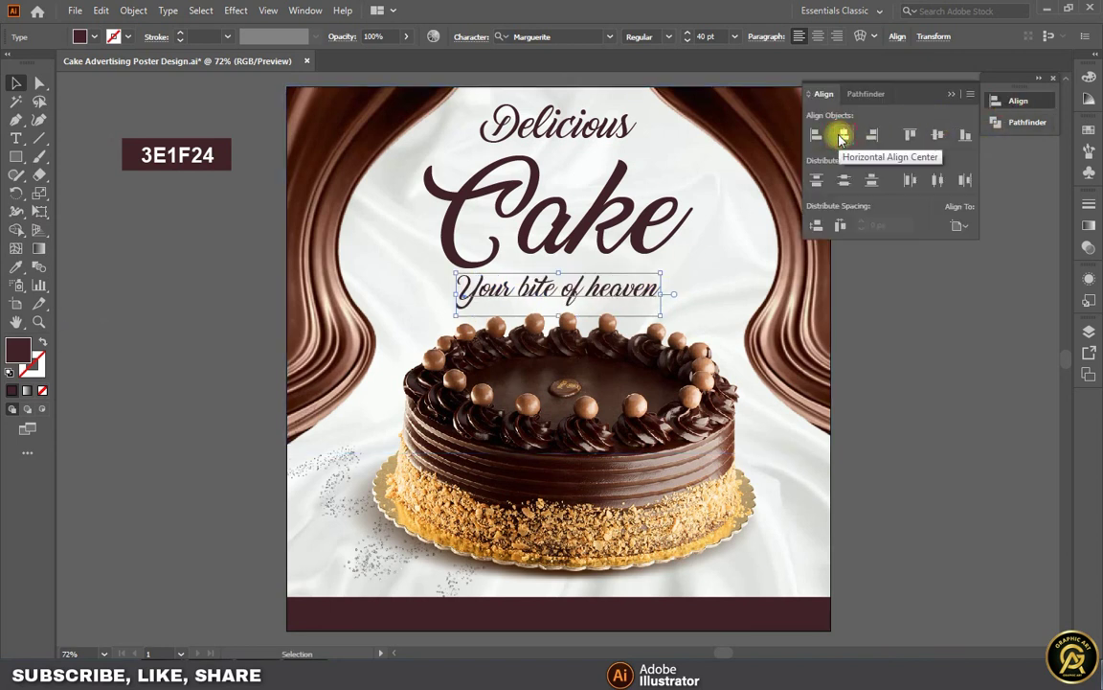
left_click(949, 93)
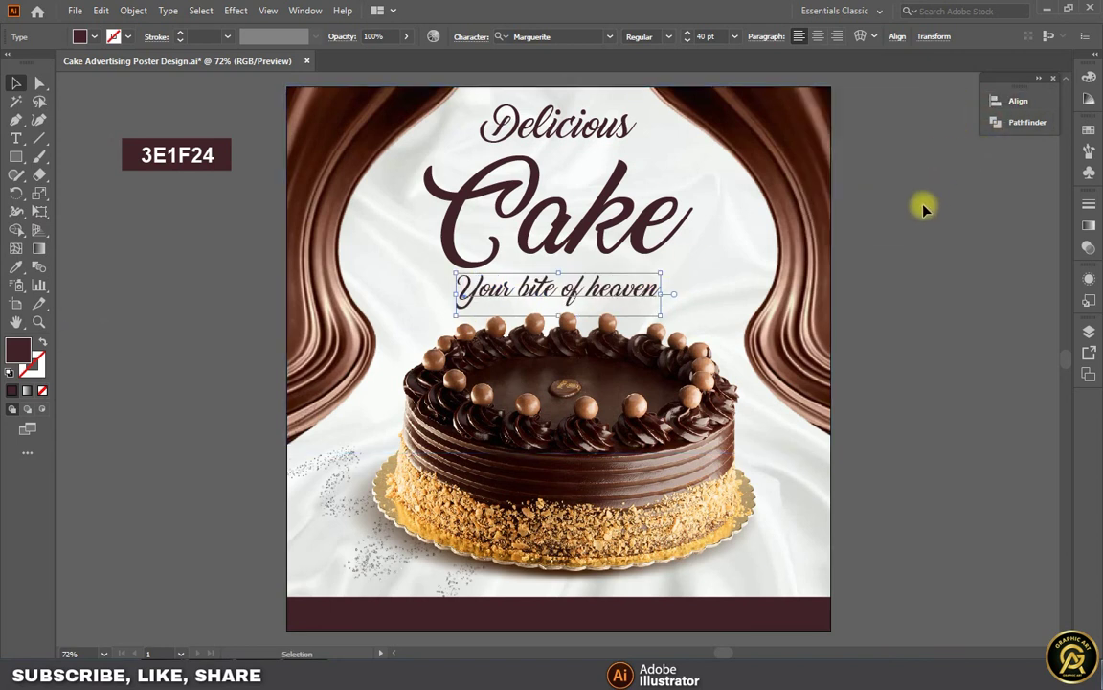
left_click(853, 273)
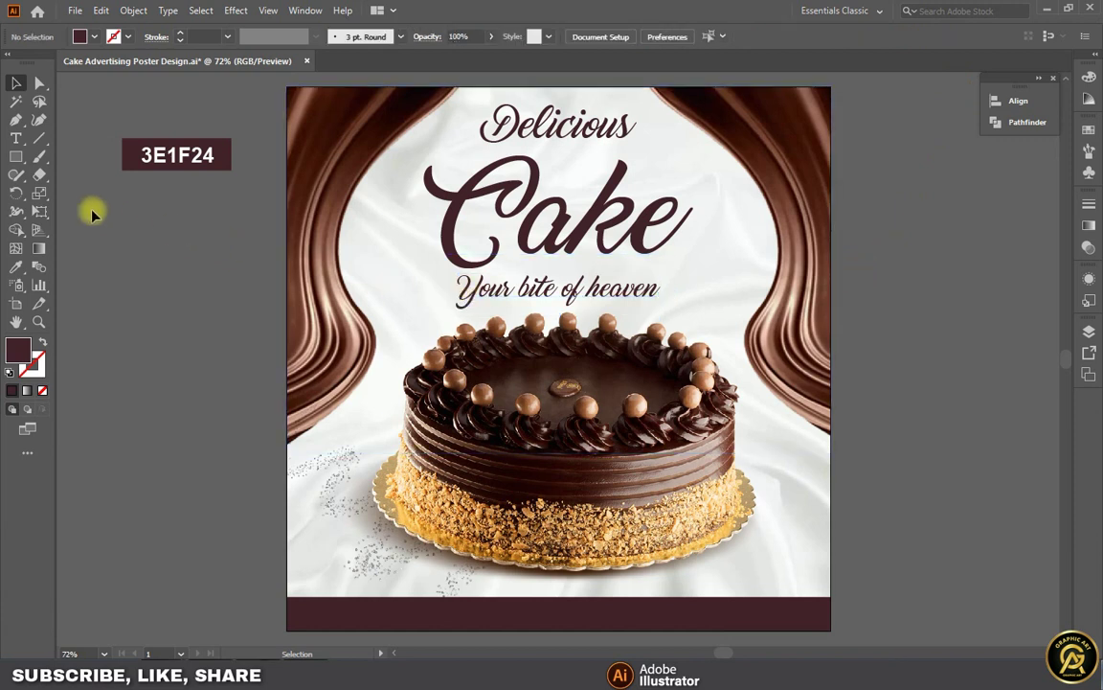
- Type the phone number as a new text object and fill it white
left_click(17, 139)
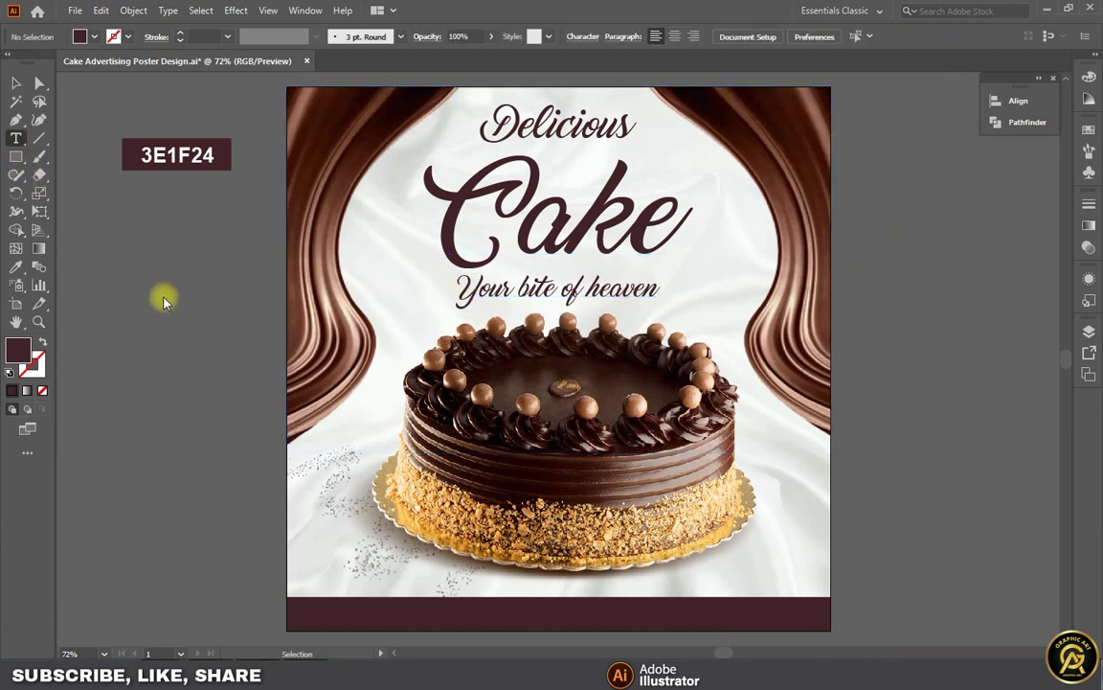
left_click(90, 400)
type("+1 222 333 555")
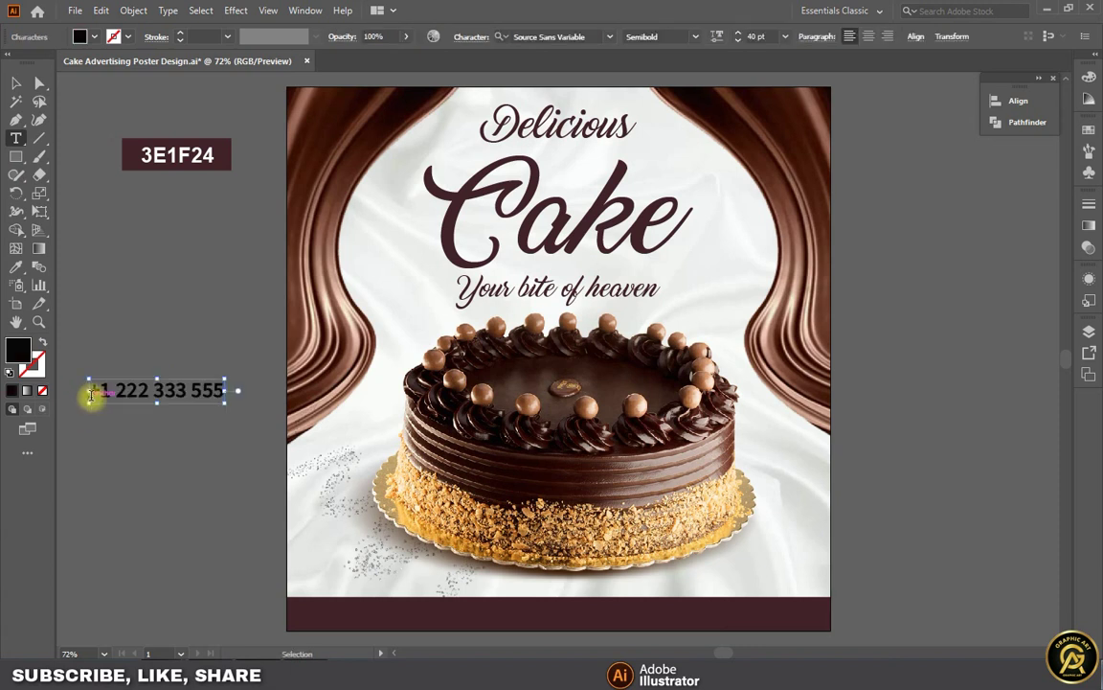
left_click(16, 84)
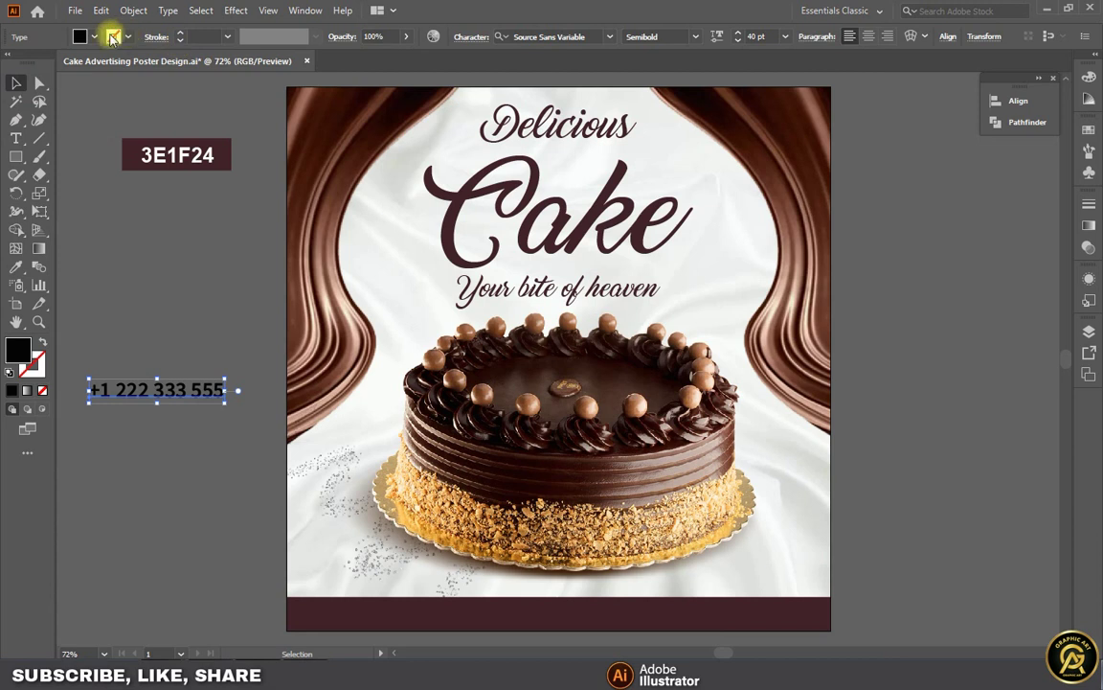
left_click(80, 37)
left_click(33, 65)
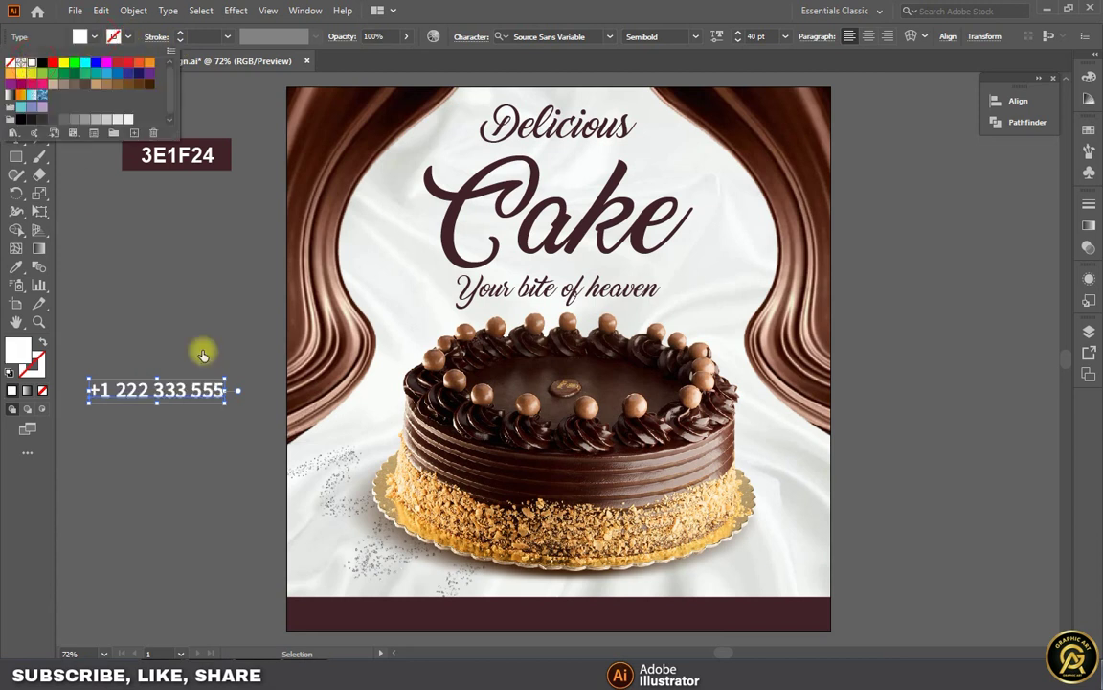
- Move the phone number into the left end of the dark footer bar
left_click(177, 388)
left_click_drag(189, 395, 392, 623)
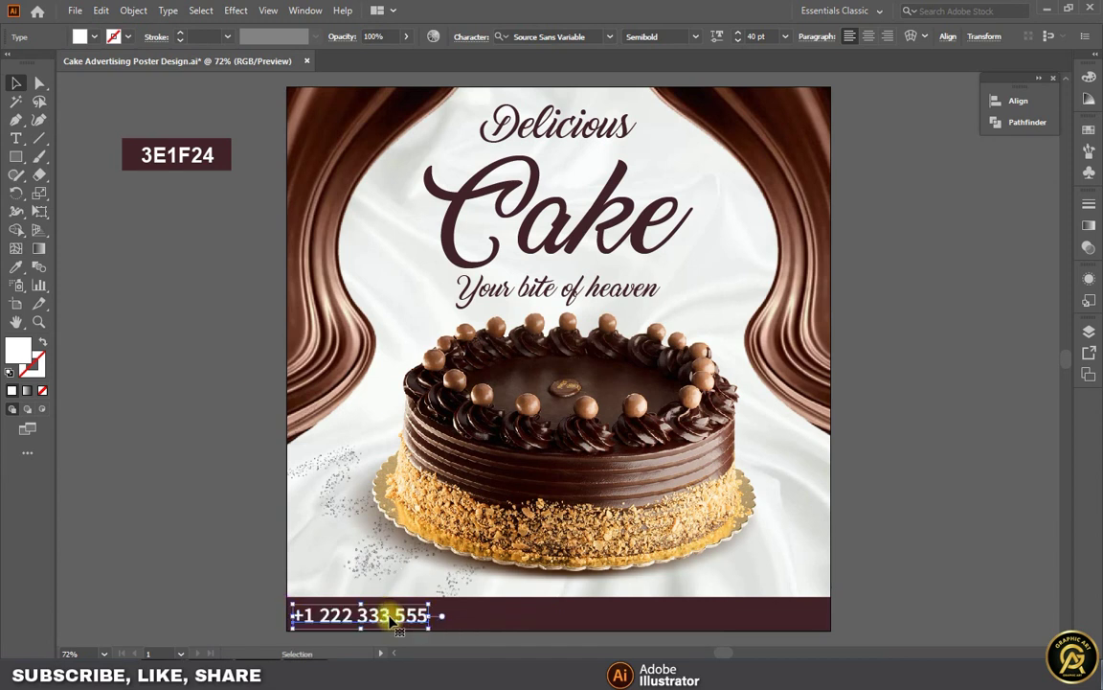
key("Right")
key("Right")
key("Right")
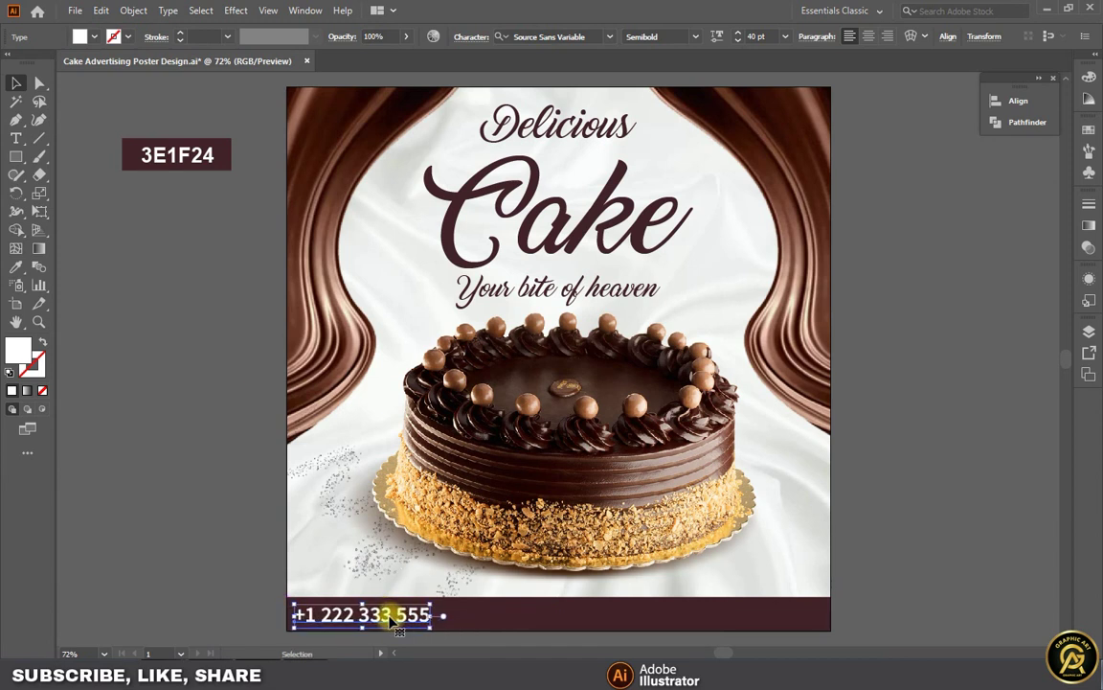
left_click(262, 610)
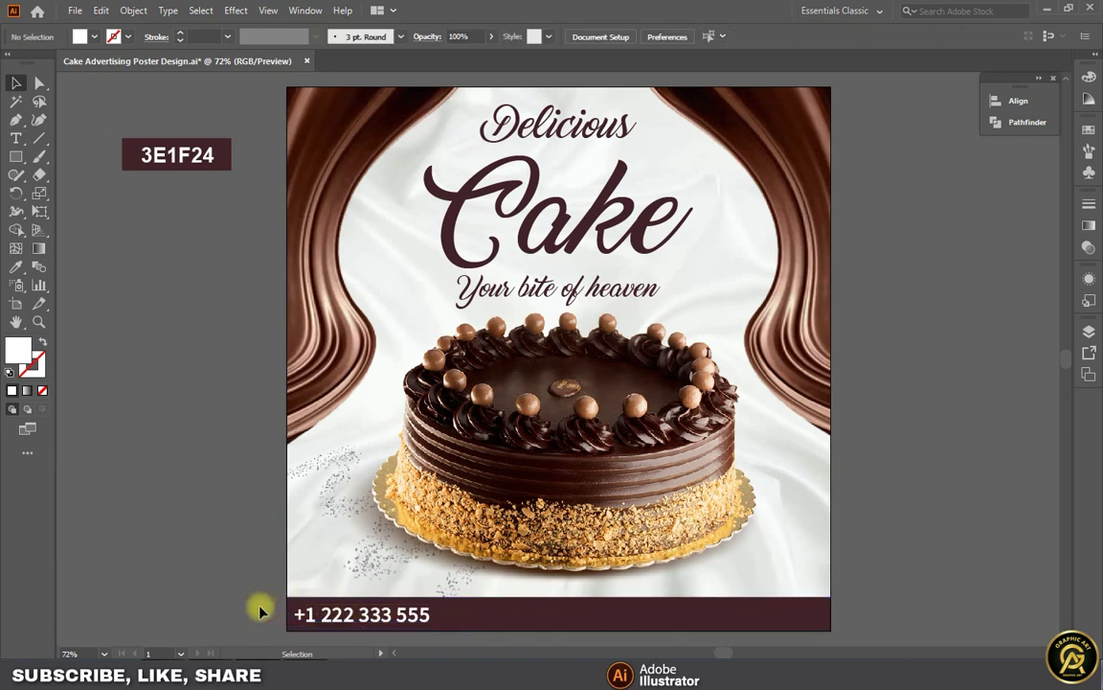
left_click(16, 139)
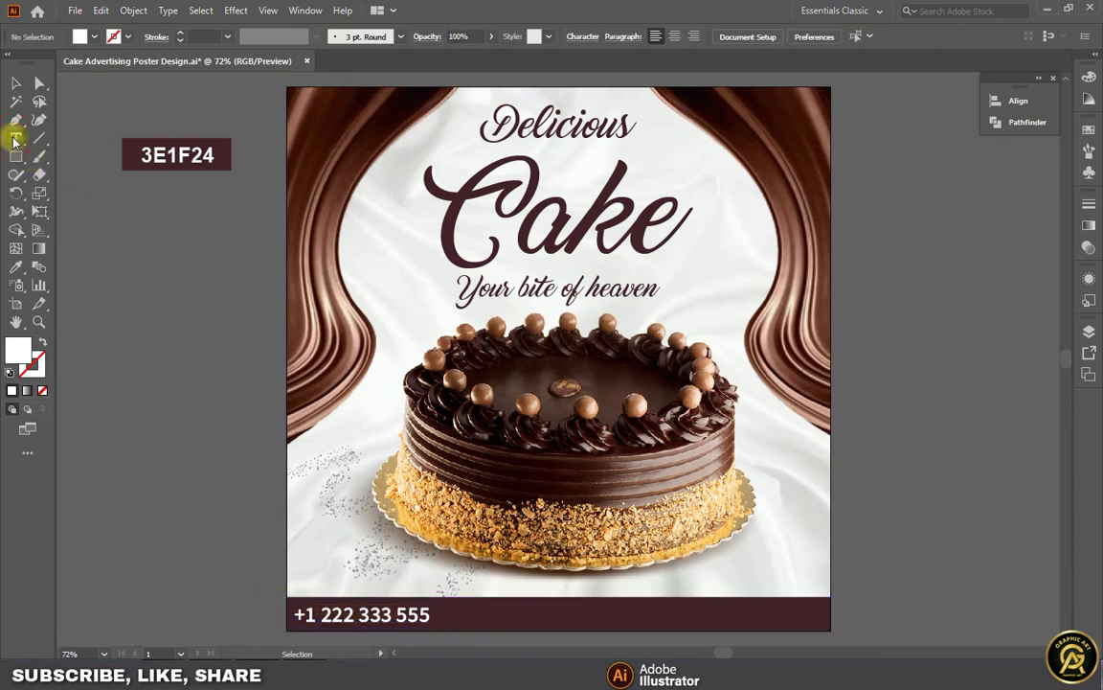
left_click(84, 364)
key("Escape")
type("www.website.com")
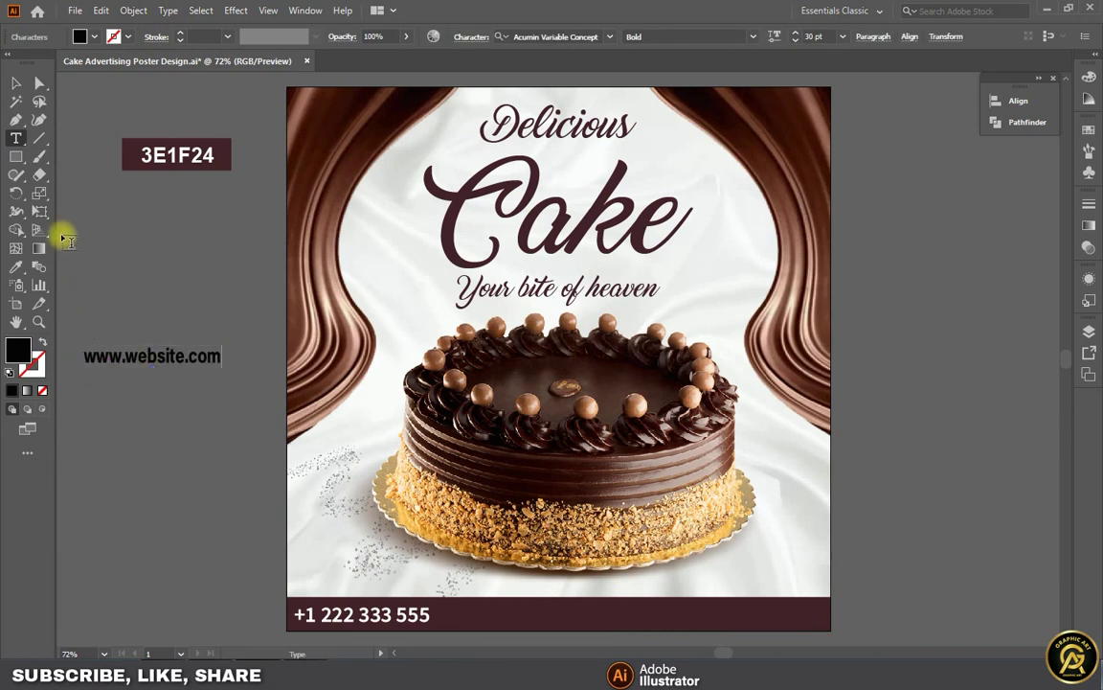
left_click(14, 84)
left_click(81, 36)
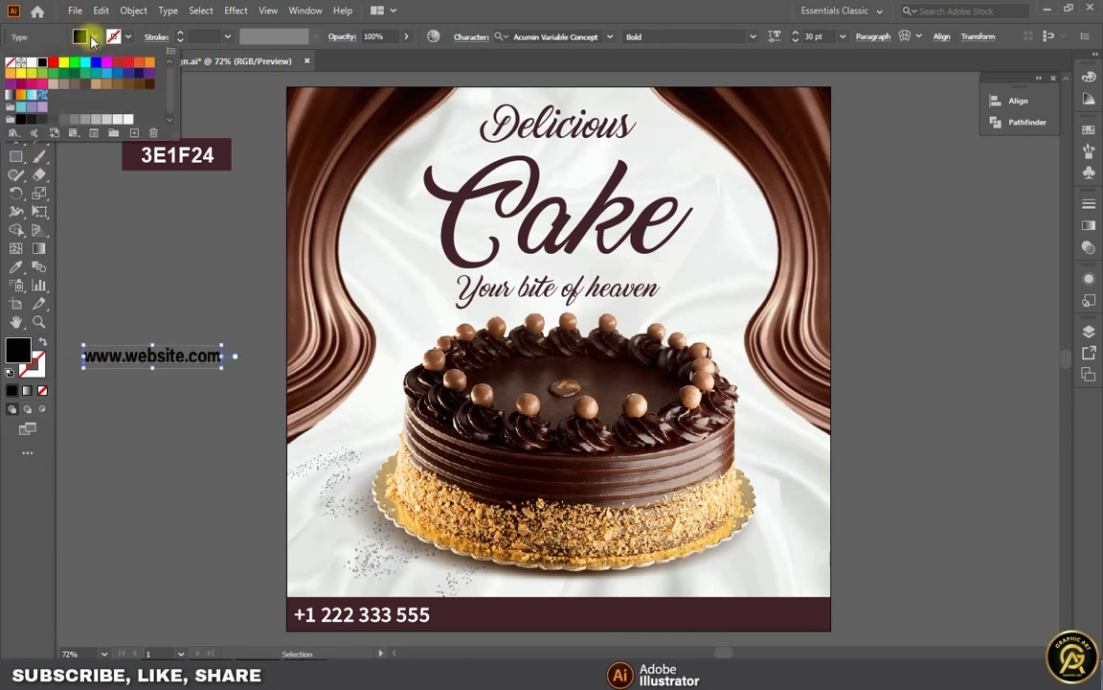
left_click(27, 63)
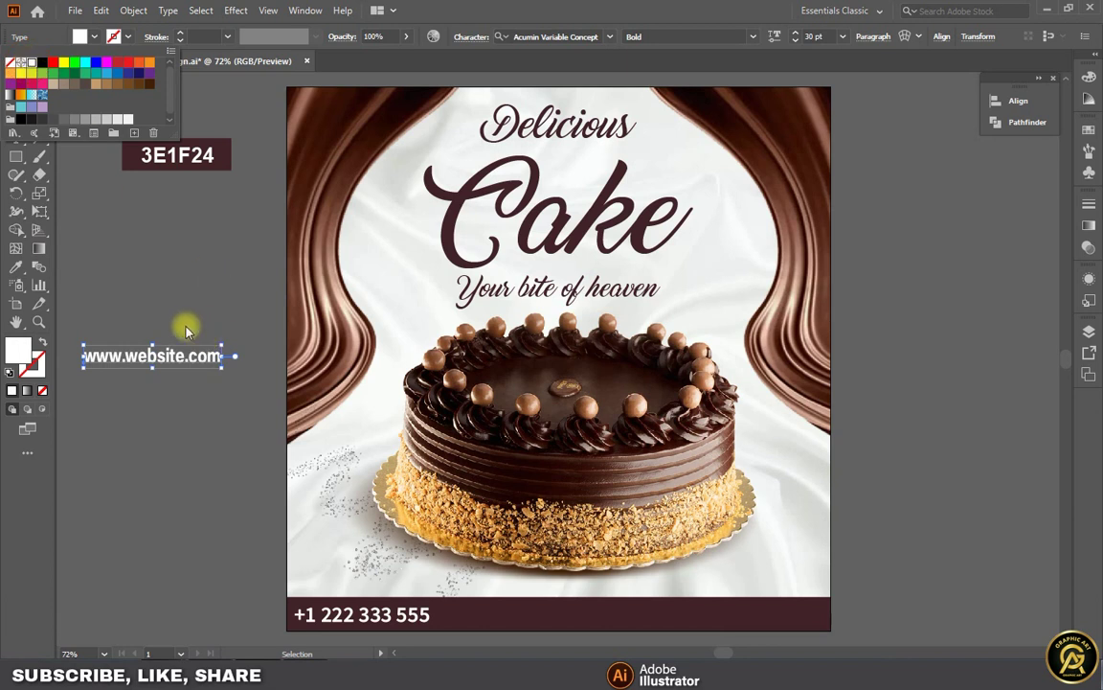
- Position the website text at the footer's right end, opposite the phone number
left_click(177, 361)
left_click_drag(176, 360, 766, 618)
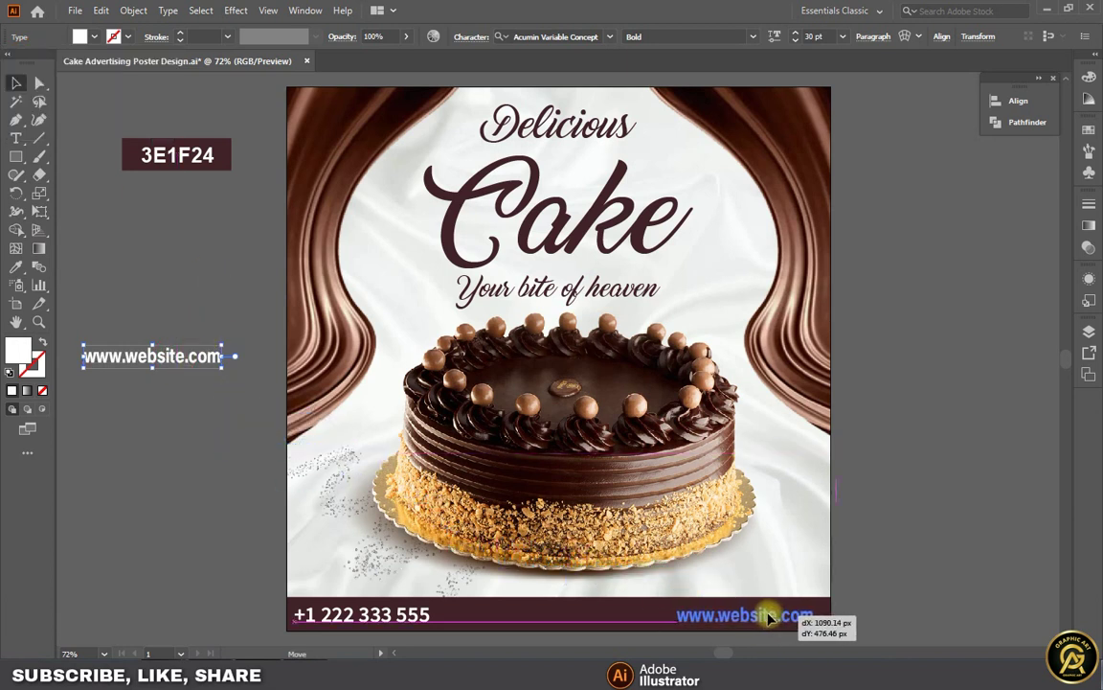
left_click_drag(766, 618, 776, 618)
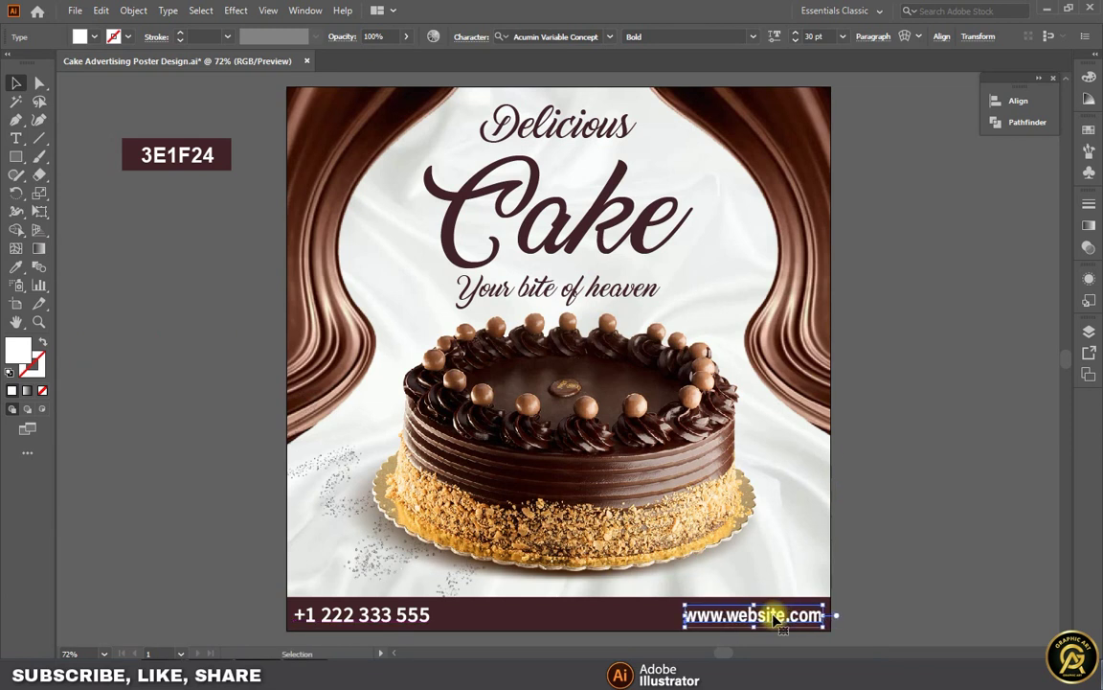
left_click(861, 611)
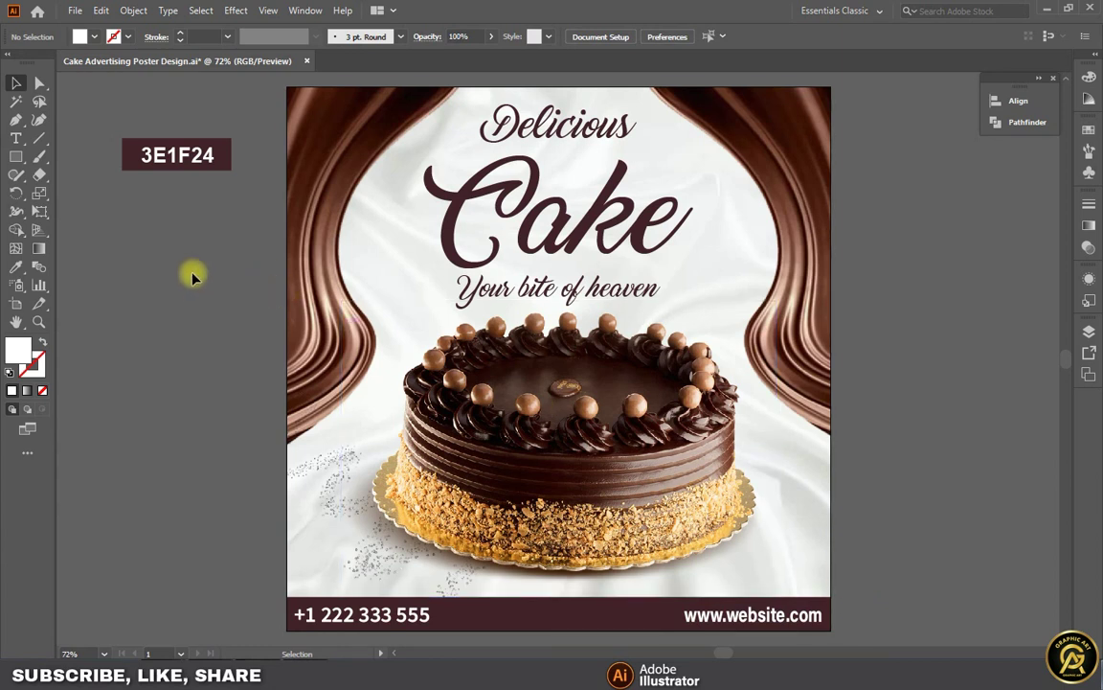
left_click(16, 138)
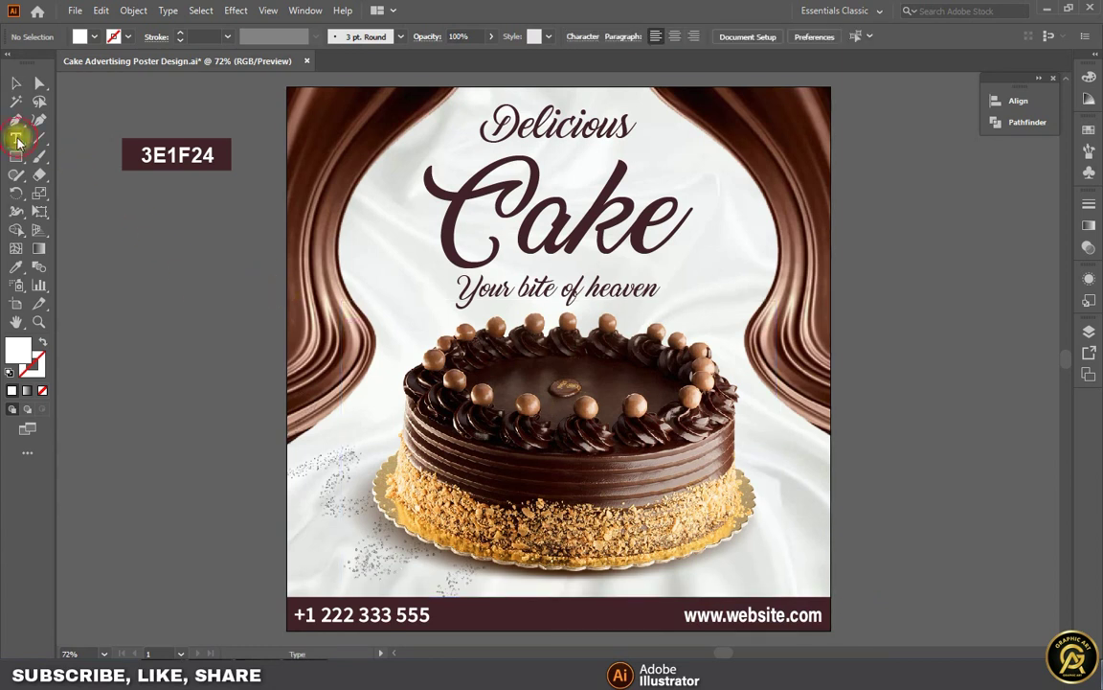
- Create a text object reading 'ORDER NOW' and give it a white fill
left_click(116, 373)
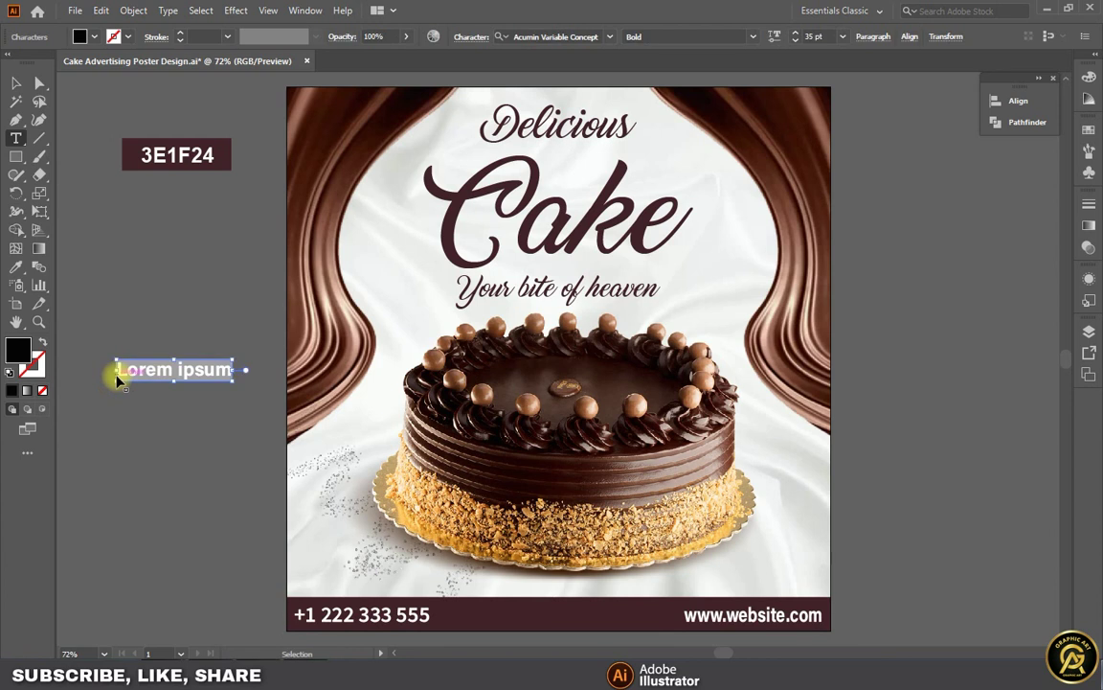
type("ORDER NOW")
left_click(16, 83)
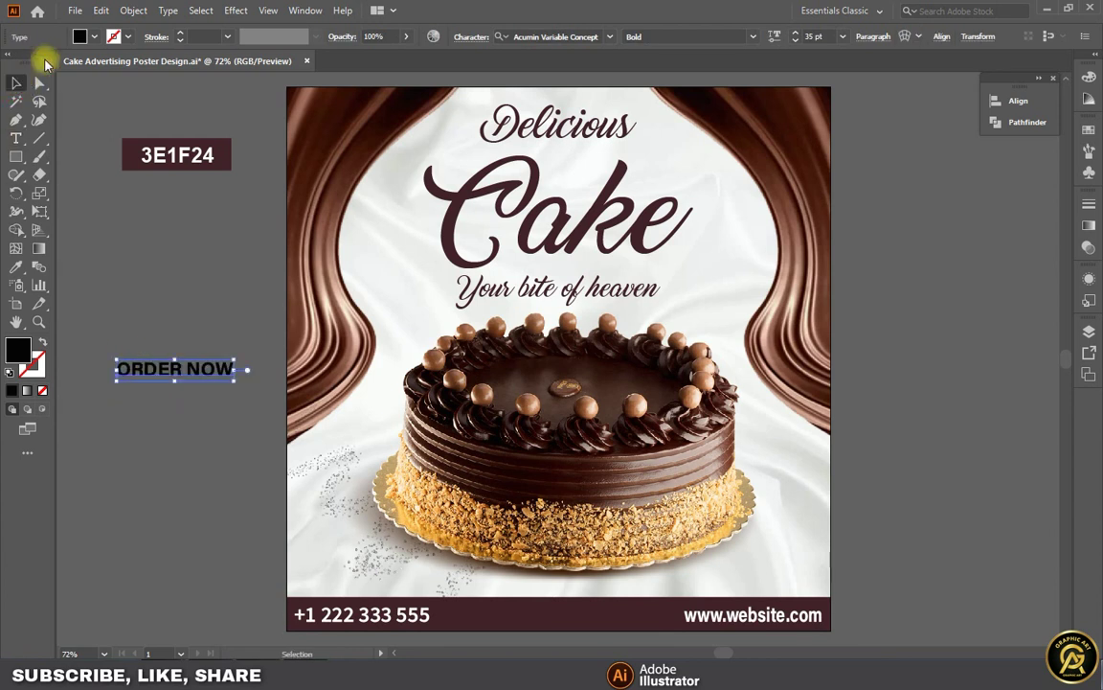
left_click(93, 36)
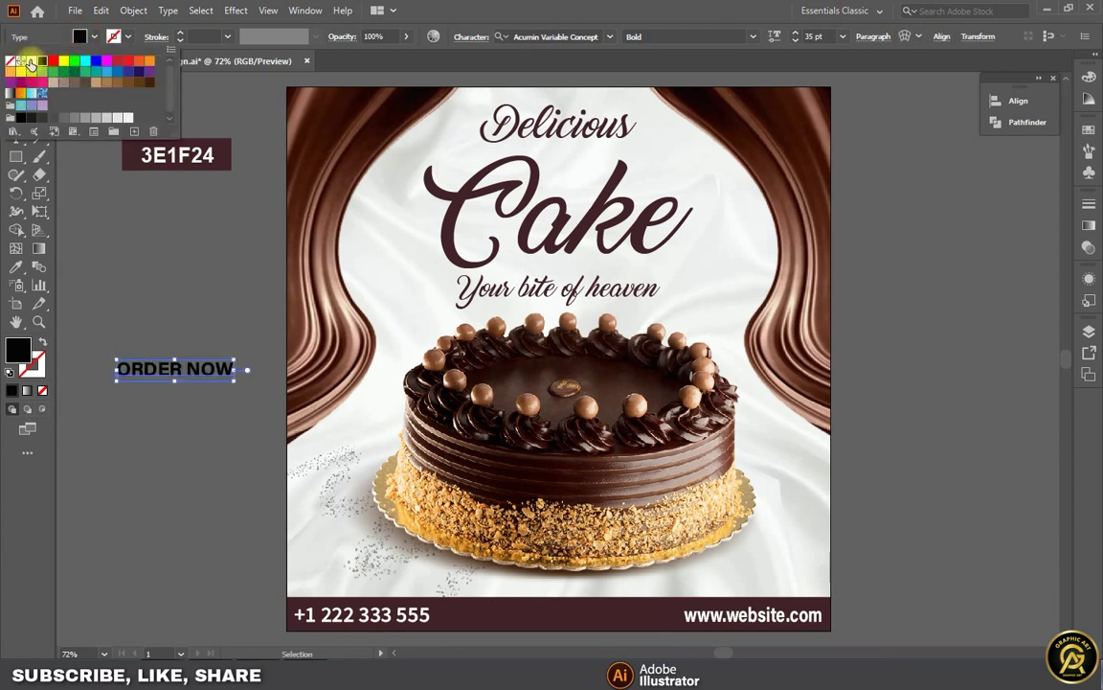
left_click(30, 61)
- Move 'ORDER NOW' into the footer bar and centre it horizontally on the poster
left_click_drag(188, 371, 567, 619)
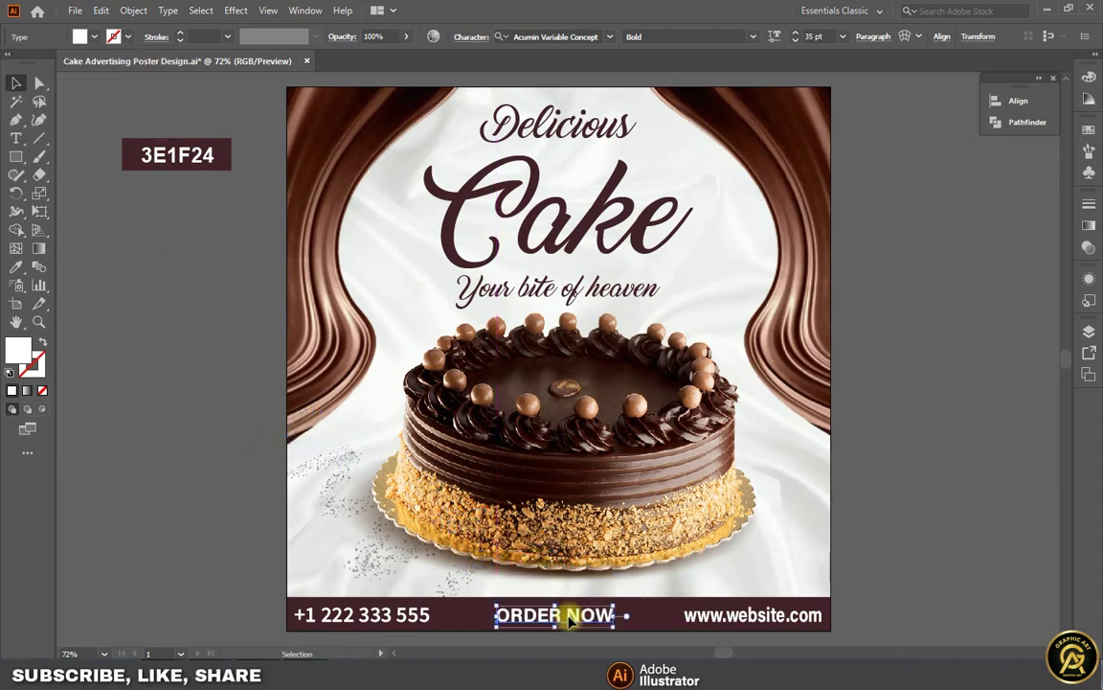
left_click(1005, 100)
left_click(844, 139)
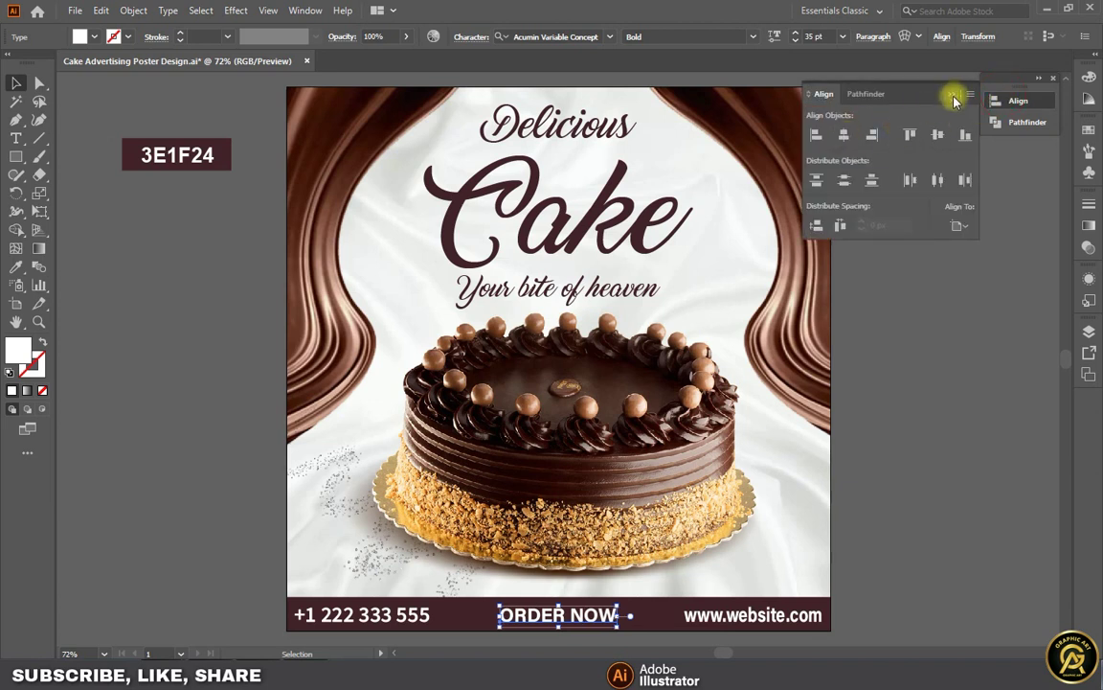
left_click(1008, 308)
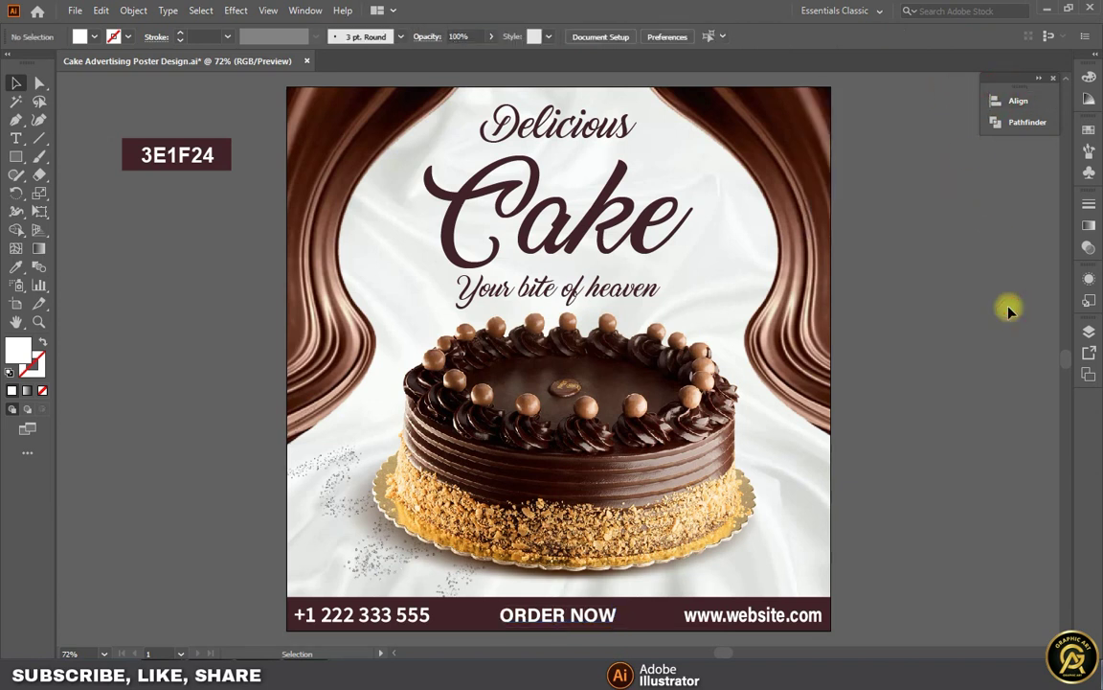
key("ctrl+plus")
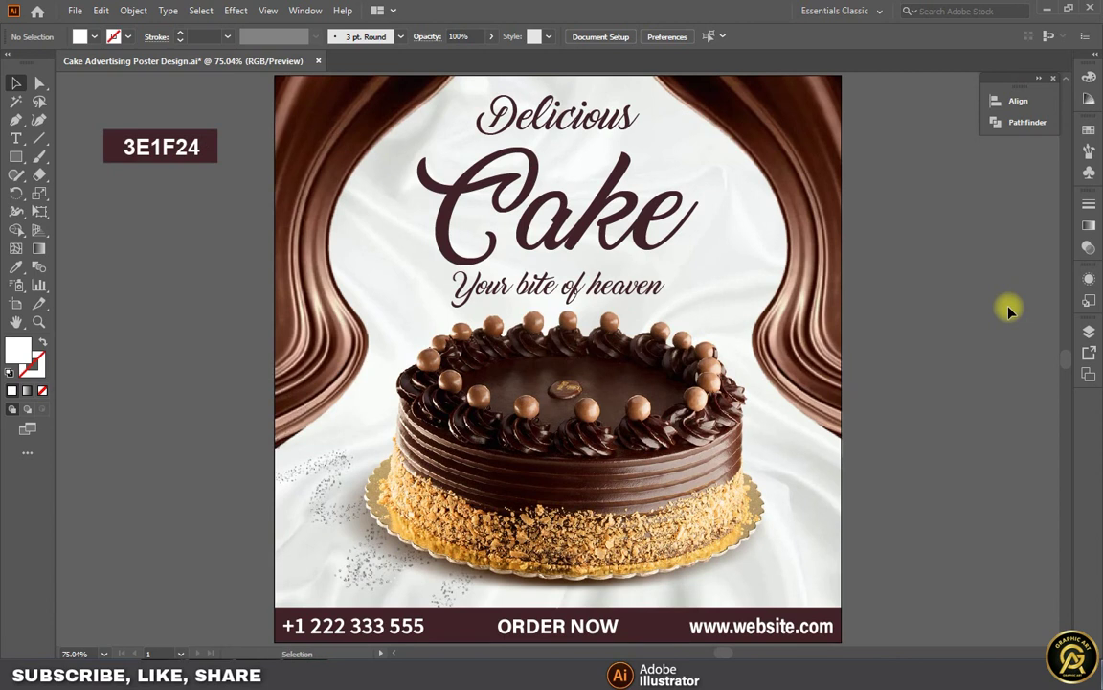